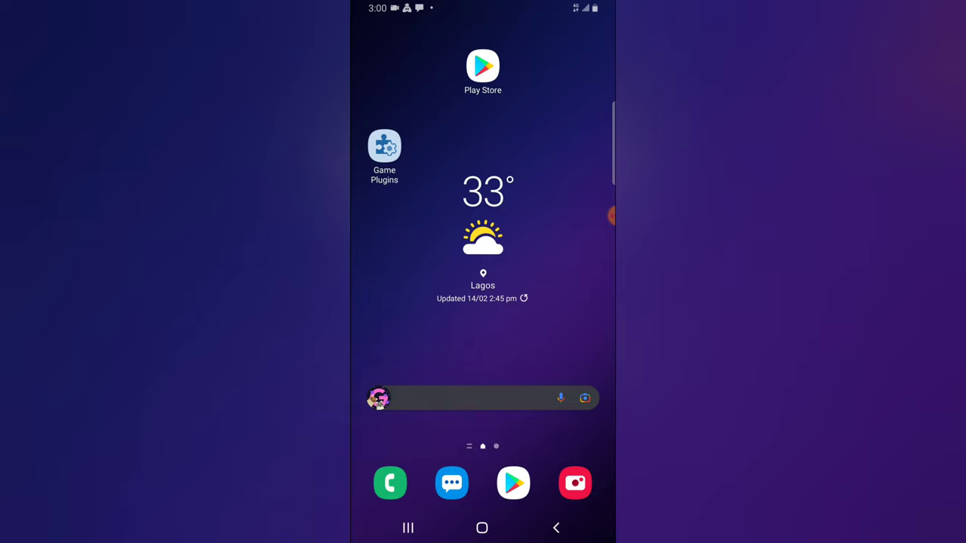
Bring up the full list of installed apps from the Android home screen.
left_click_drag(483, 362, 483, 151)
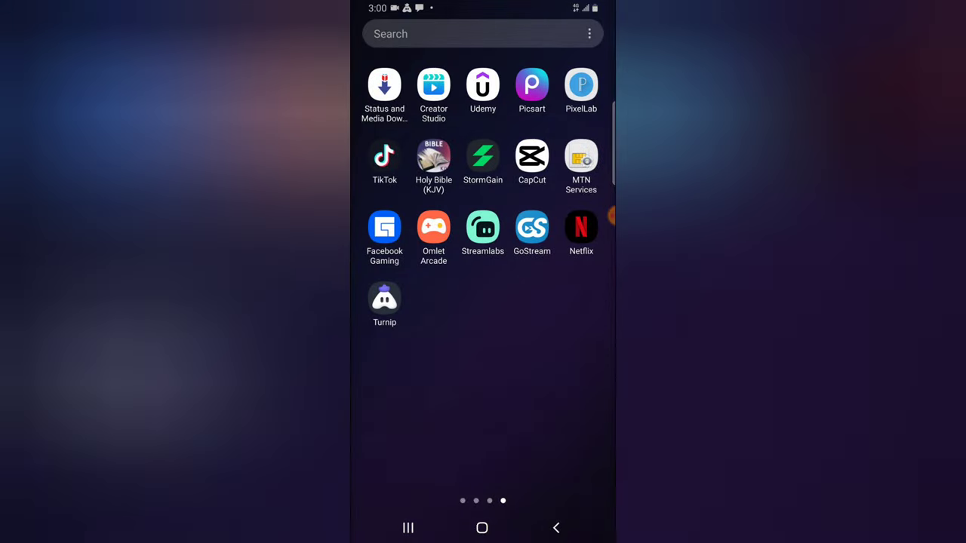
Launch Turnip and dismiss its scrims announcement with 'Got it, thnx'.
left_click(384, 300)
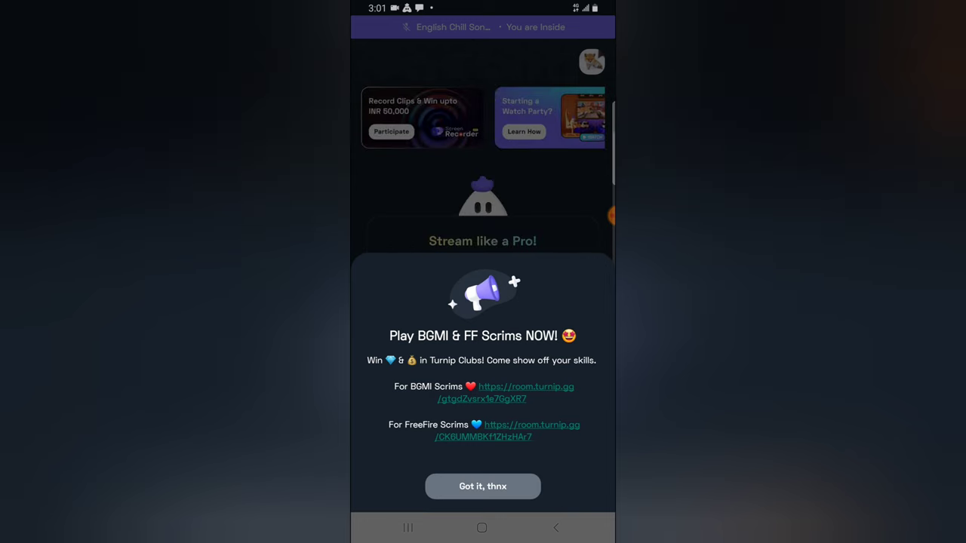
left_click(483, 486)
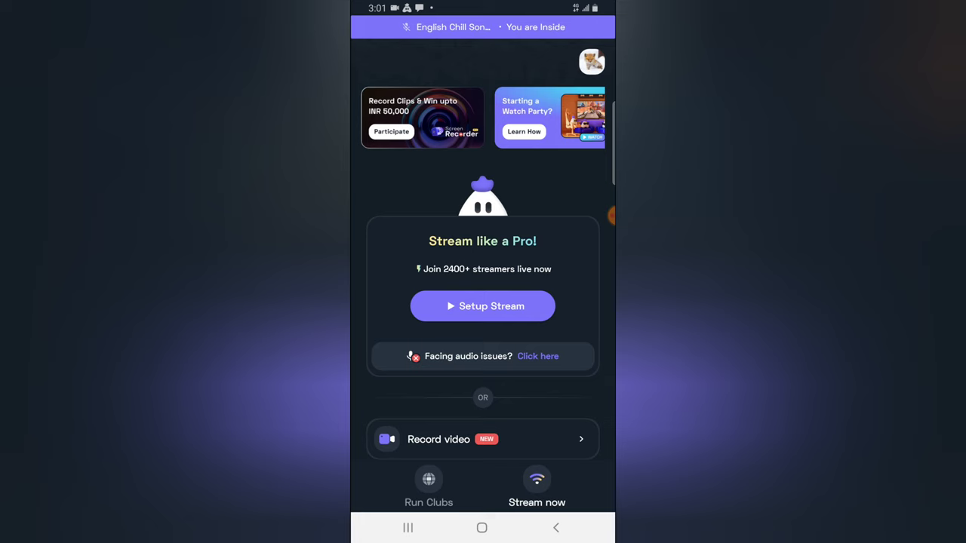
Open the Turnip Club page, browse its All rooms list and check the club's options menu.
left_click(429, 486)
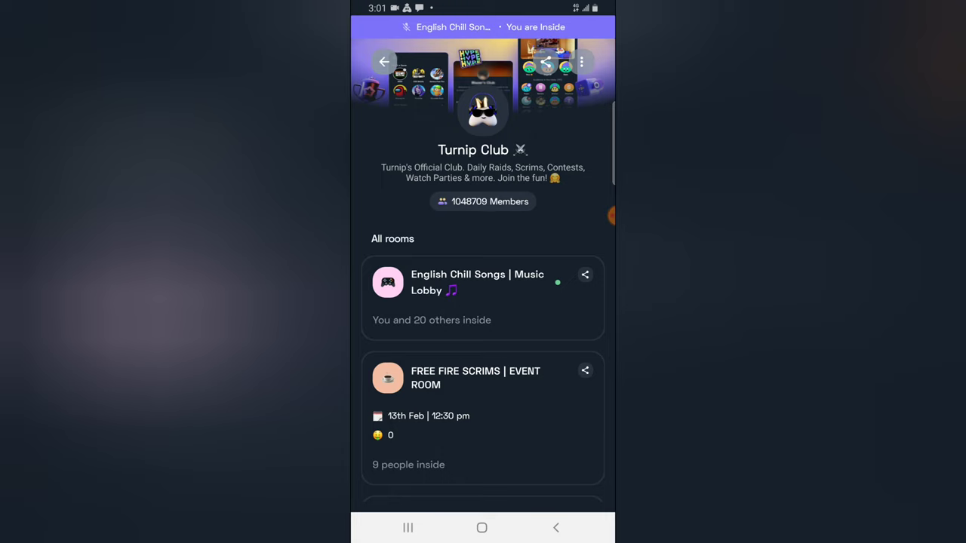
scroll(483, 370, "down", 10)
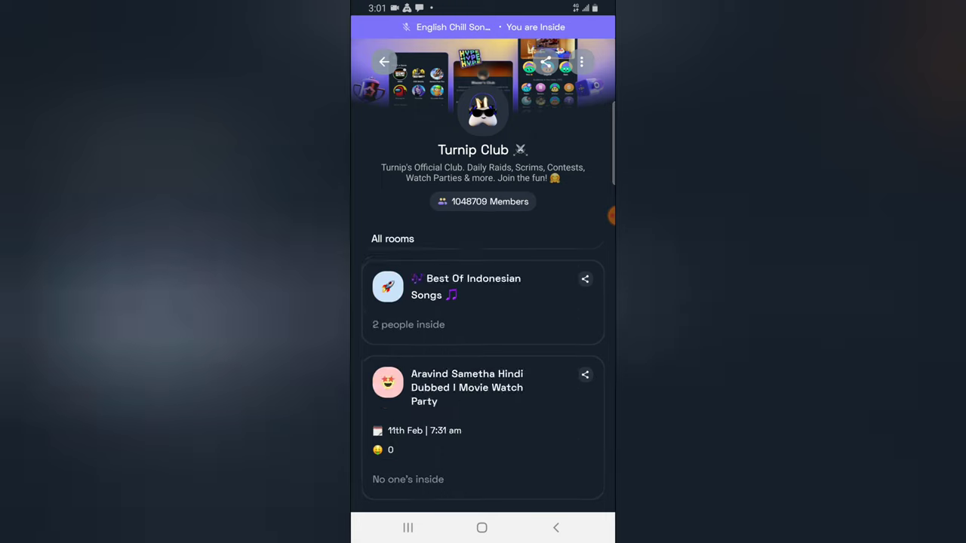
scroll(483, 370, "up", 10)
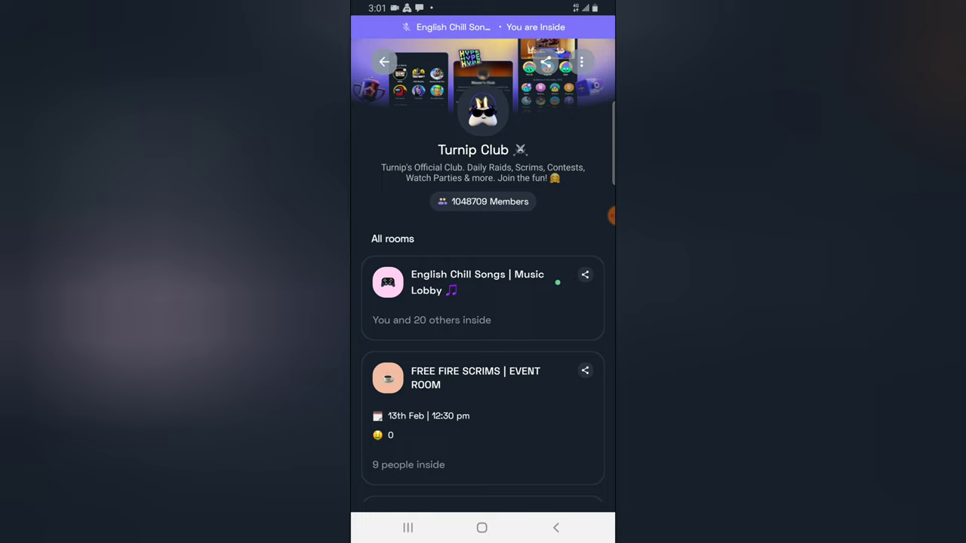
scroll(483, 370, "down", 3)
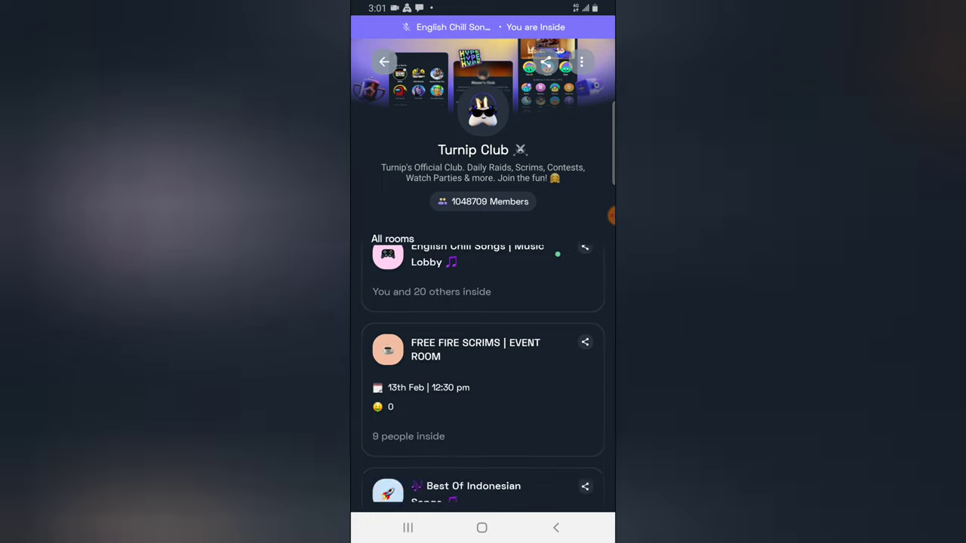
scroll(483, 370, "up", 3)
left_click(581, 62)
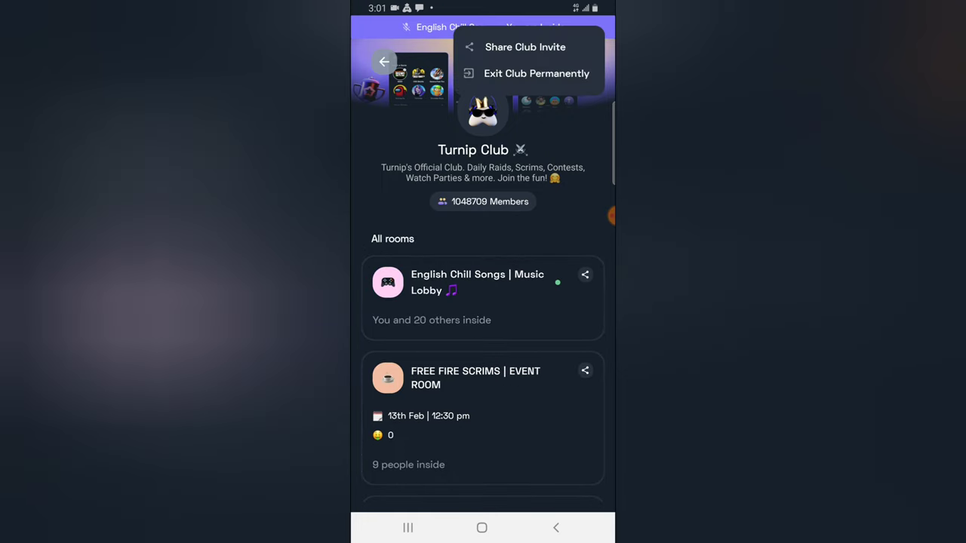
key("Escape")
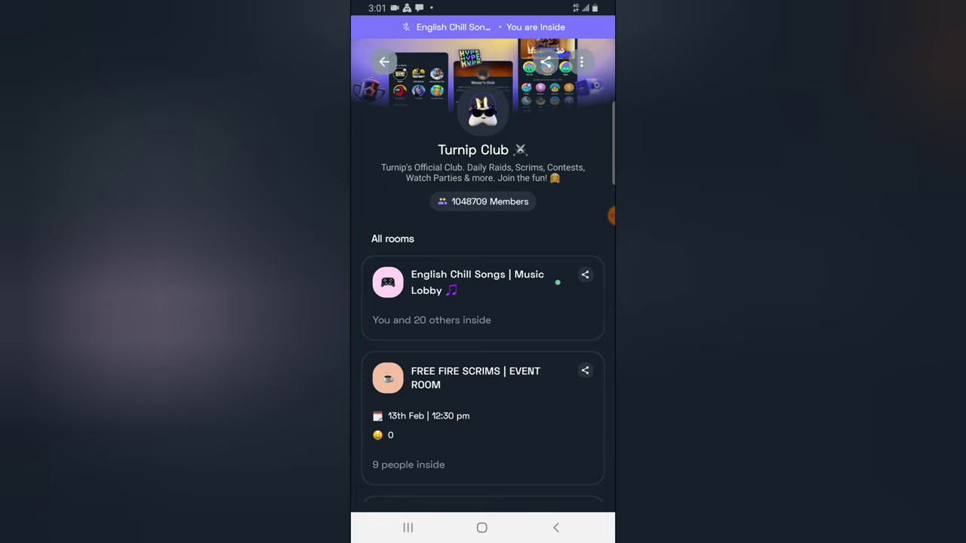
scroll(483, 370, "down", 5)
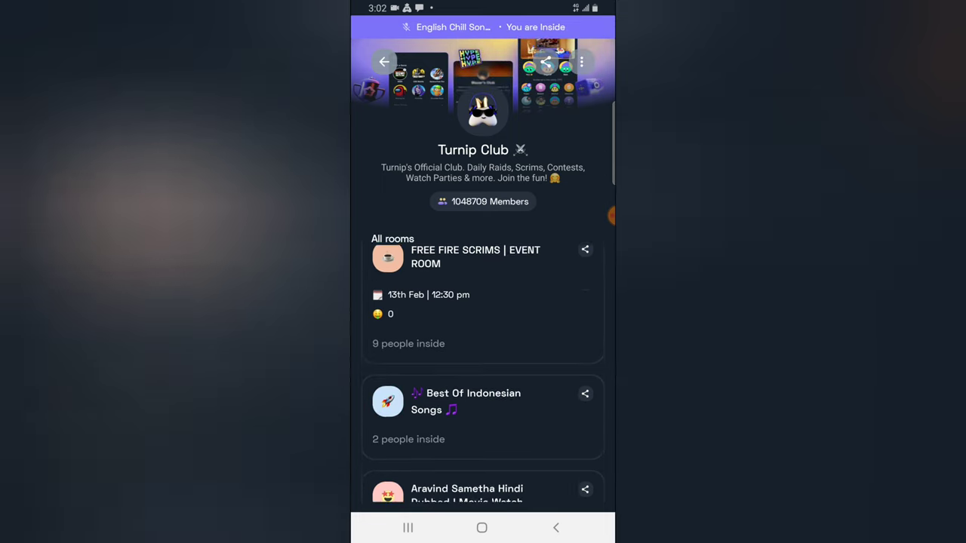
scroll(483, 370, "up", 10)
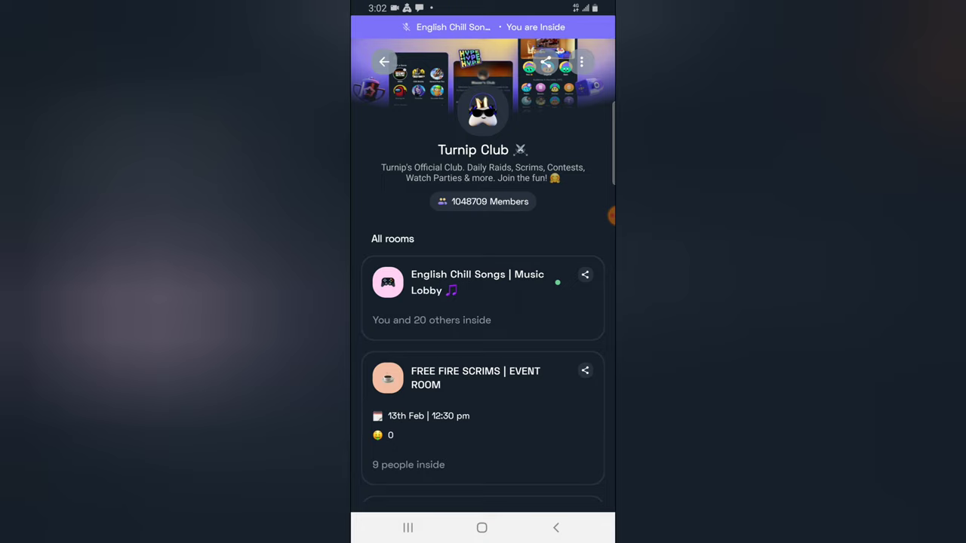
scroll(483, 370, "down", 5)
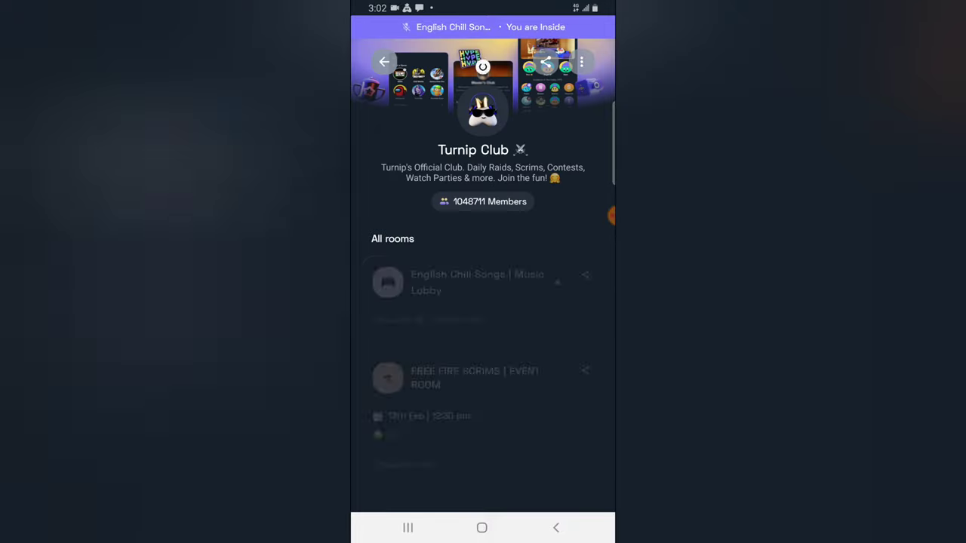
Return to the clubs list and choose 'Start a club' from the + menu.
left_click(385, 61)
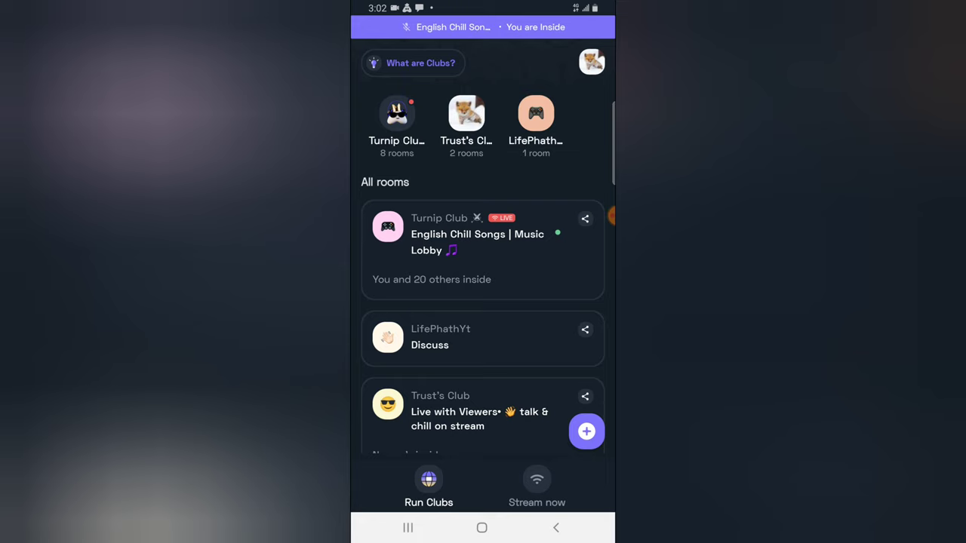
left_click(587, 431)
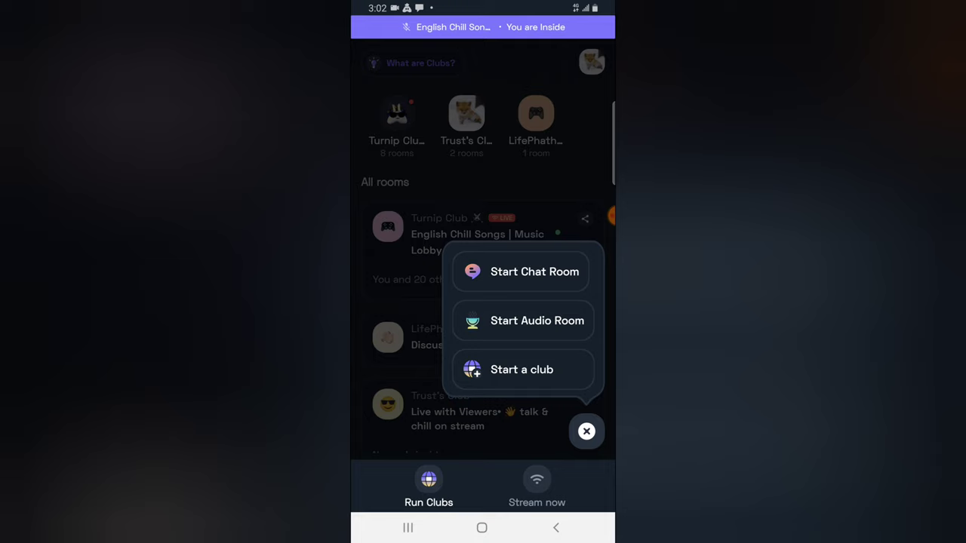
left_click(521, 369)
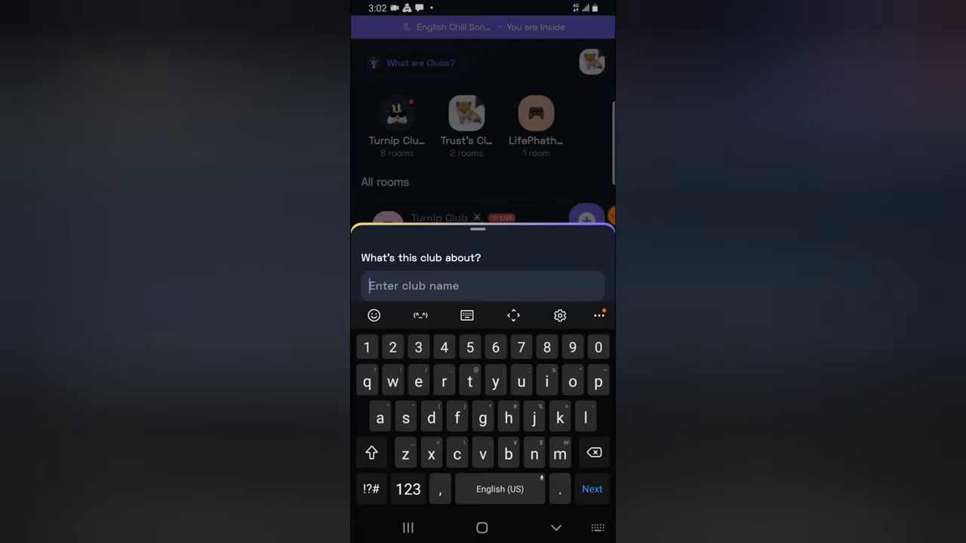
Type the club name CoDM, then remove the lowercase o to correct it.
type("L")
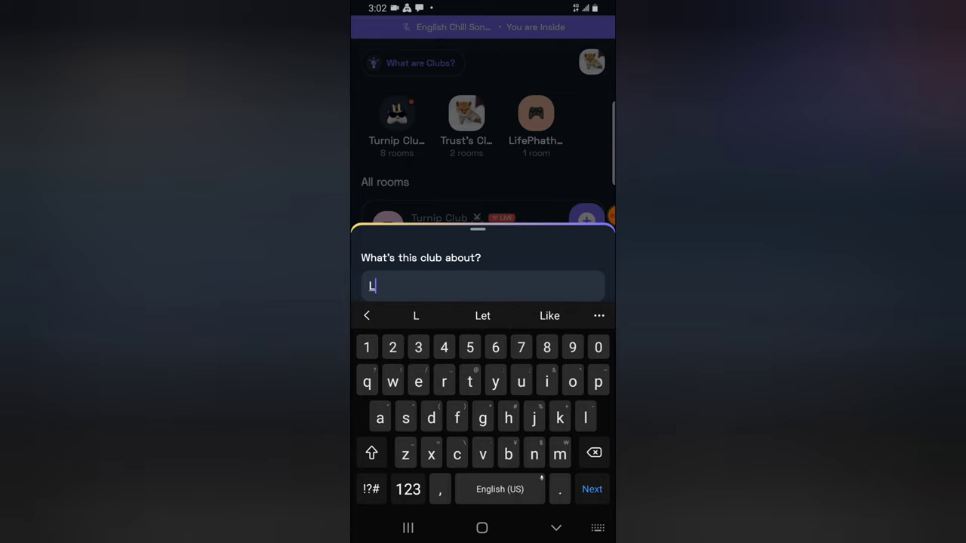
key("BackSpace")
type("G")
key("BackSpace")
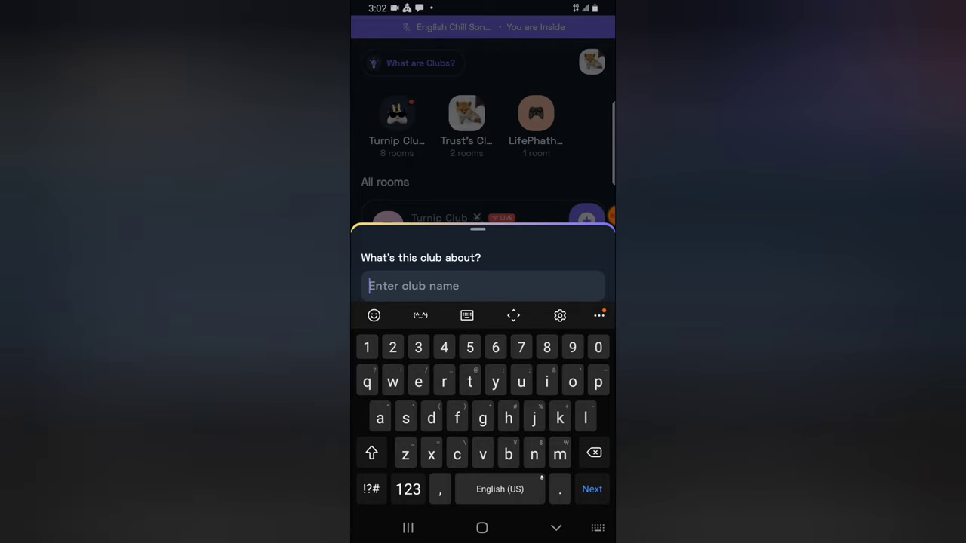
type("Co")
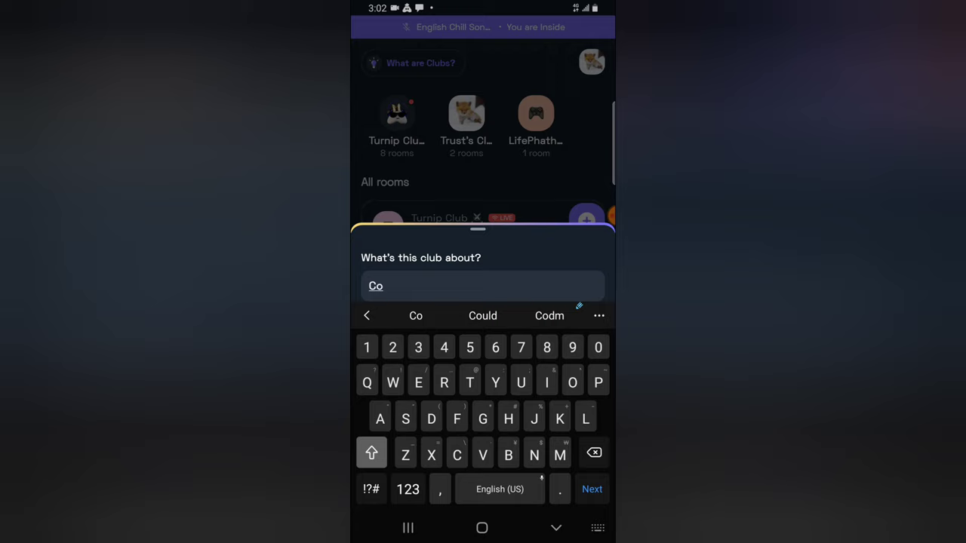
type("DM")
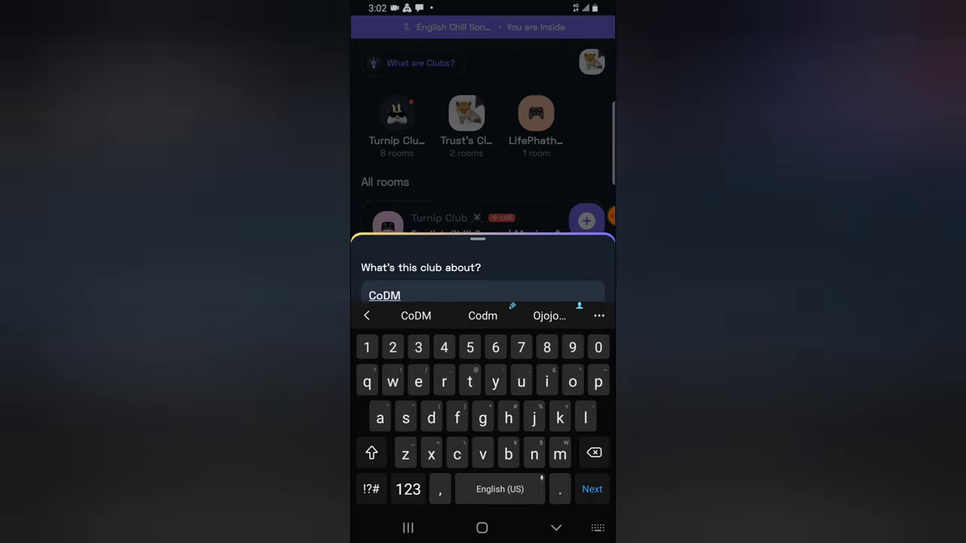
left_click(385, 286)
key("BackSpace")
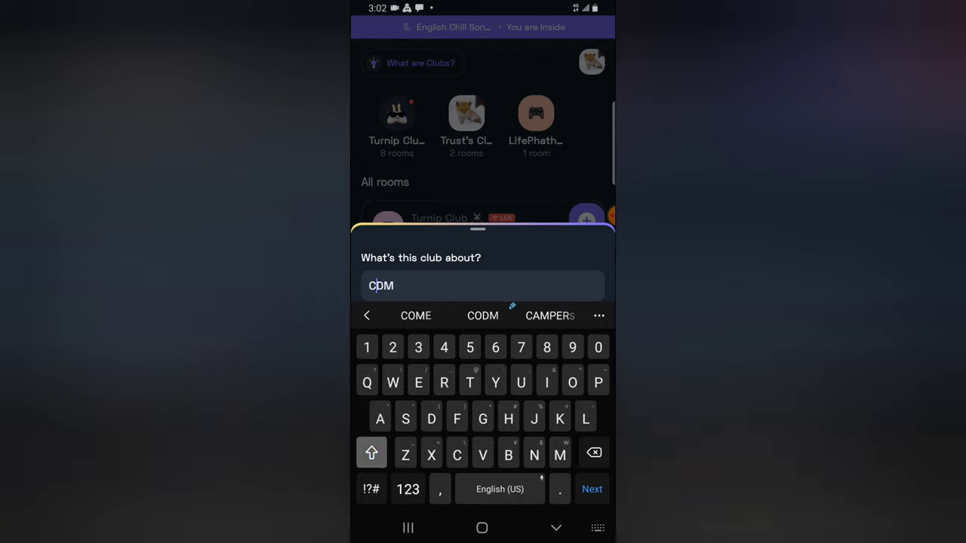
Complete the name as CODM, pick the game-controller icon, and start the club.
type("O")
left_click(557, 529)
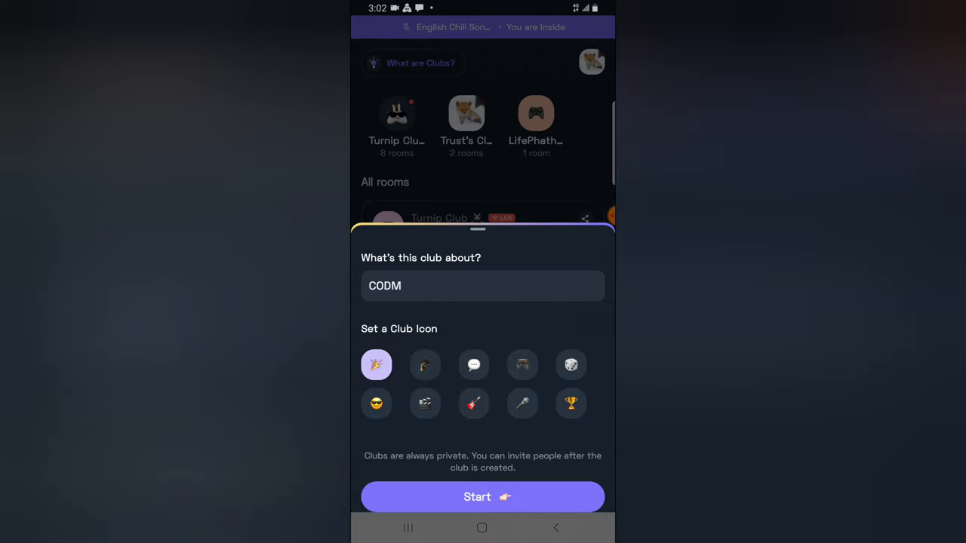
left_click(522, 365)
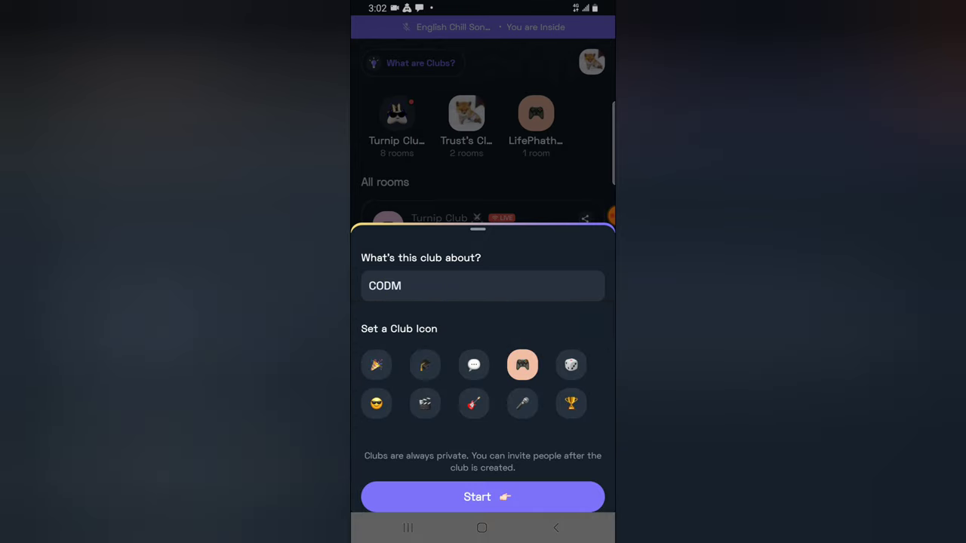
left_click(401, 286)
left_click(557, 528)
left_click(482, 497)
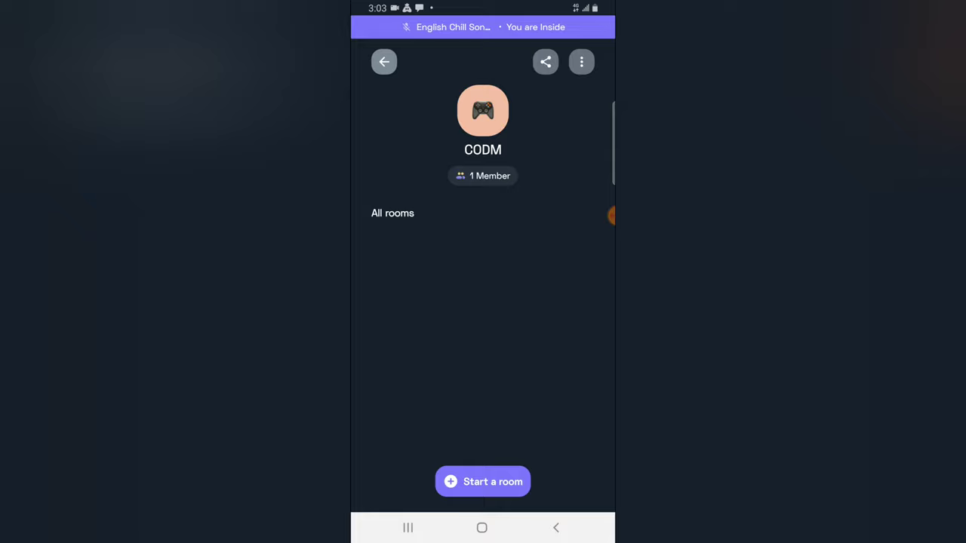
Start a new CODM room with a chosen room type, titled 'Battle royal scrim'.
left_click(483, 481)
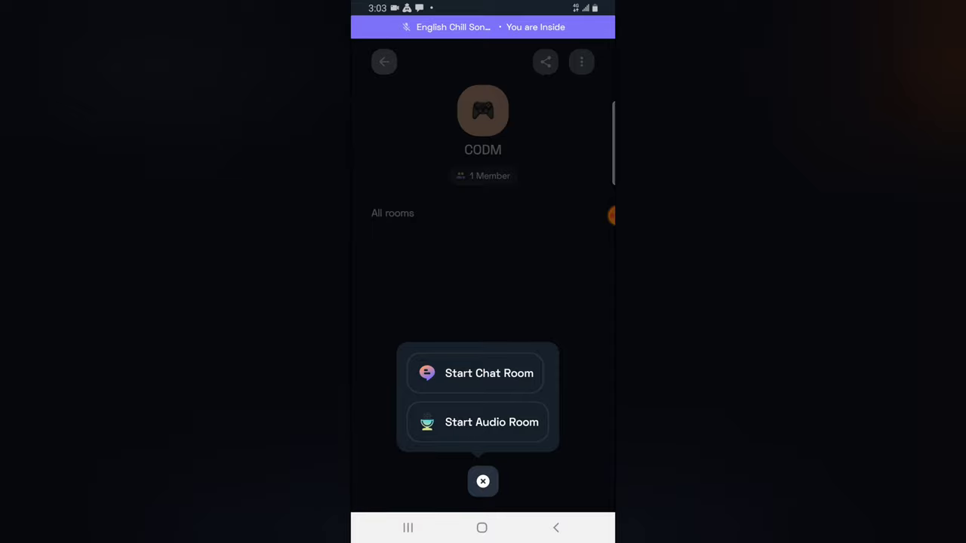
left_click(475, 373)
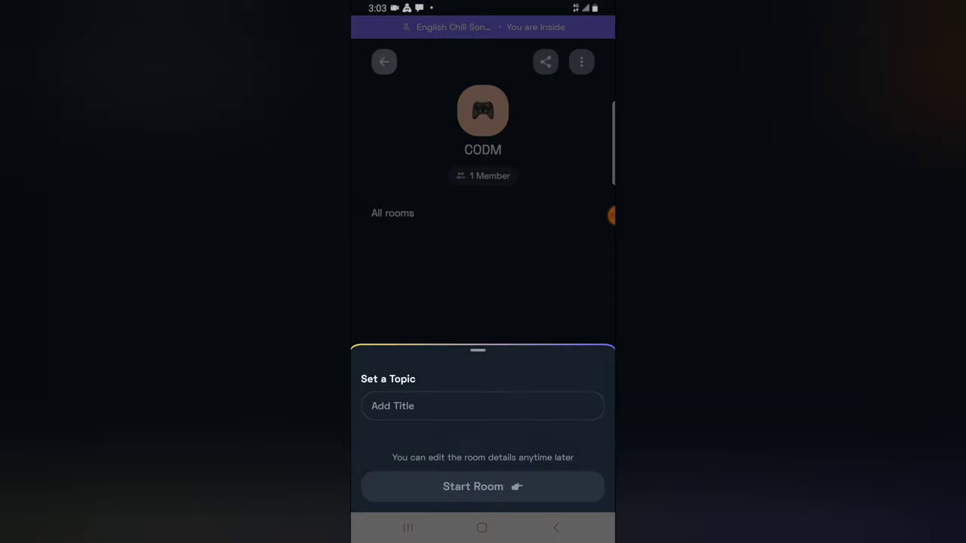
left_click(483, 406)
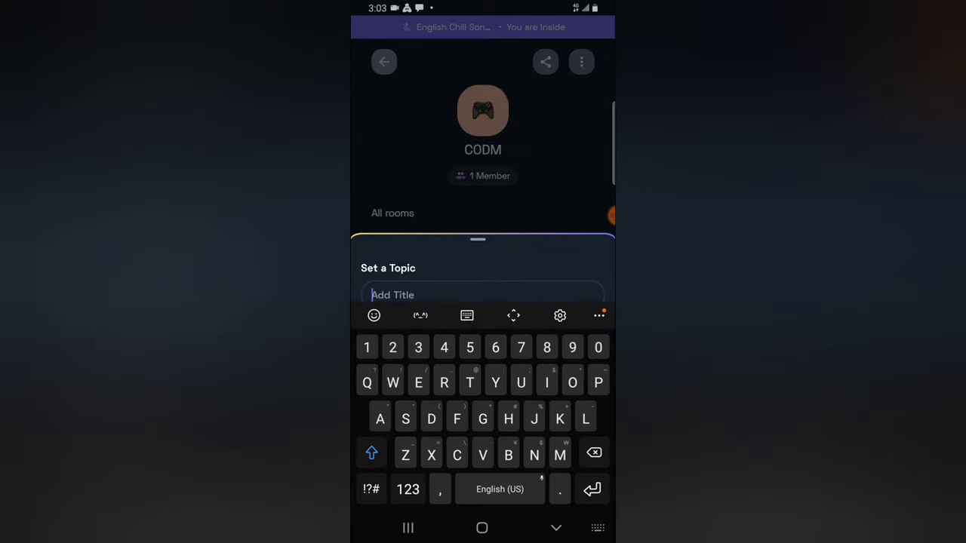
type("Battle t")
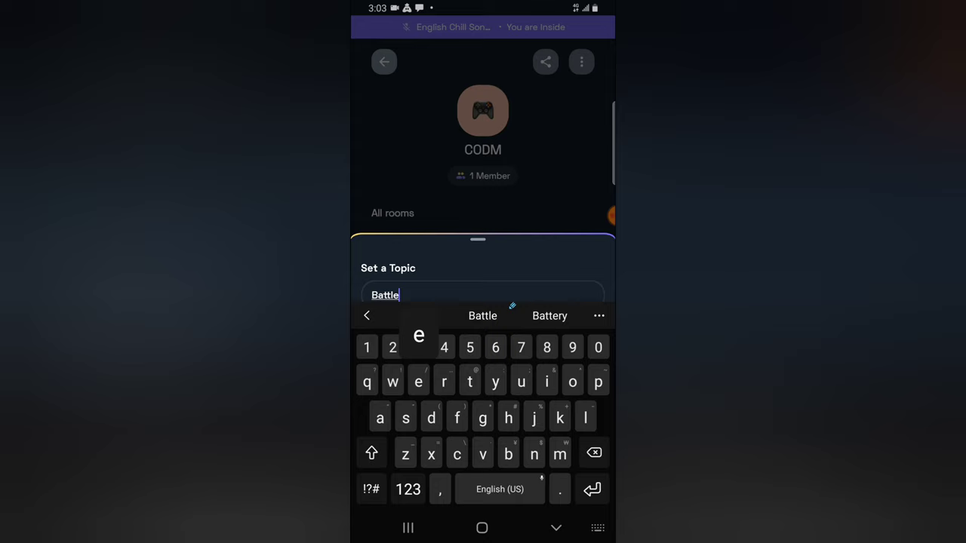
key("BackSpace")
type("ro")
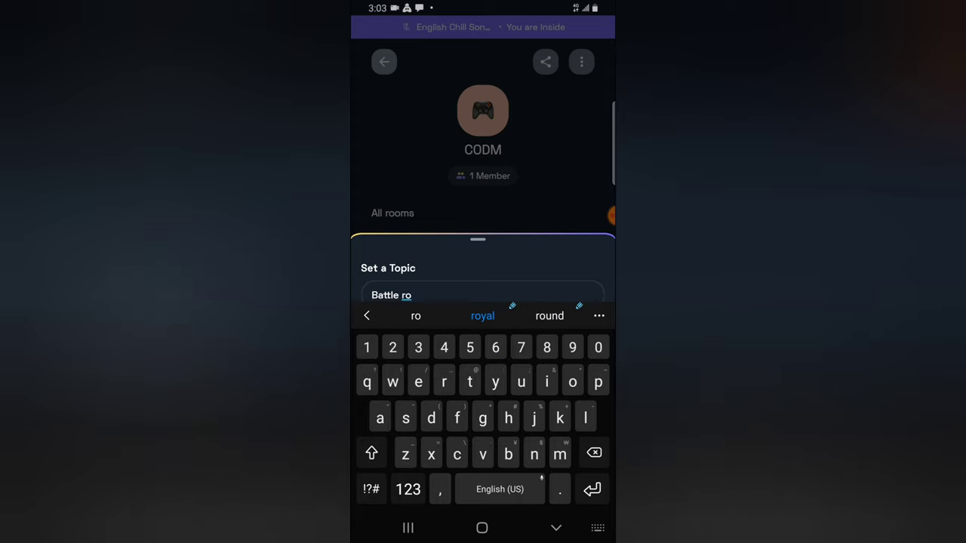
type("yal scrim")
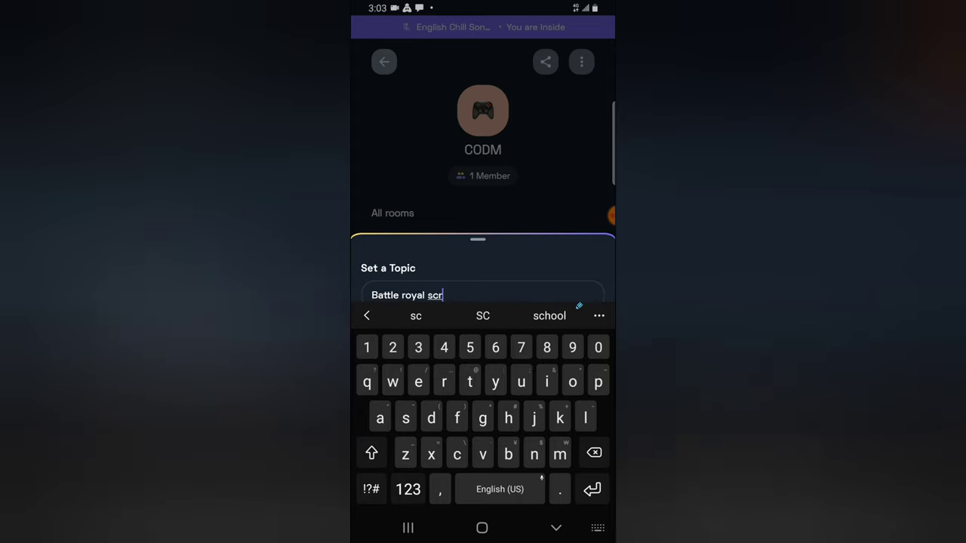
key("Return")
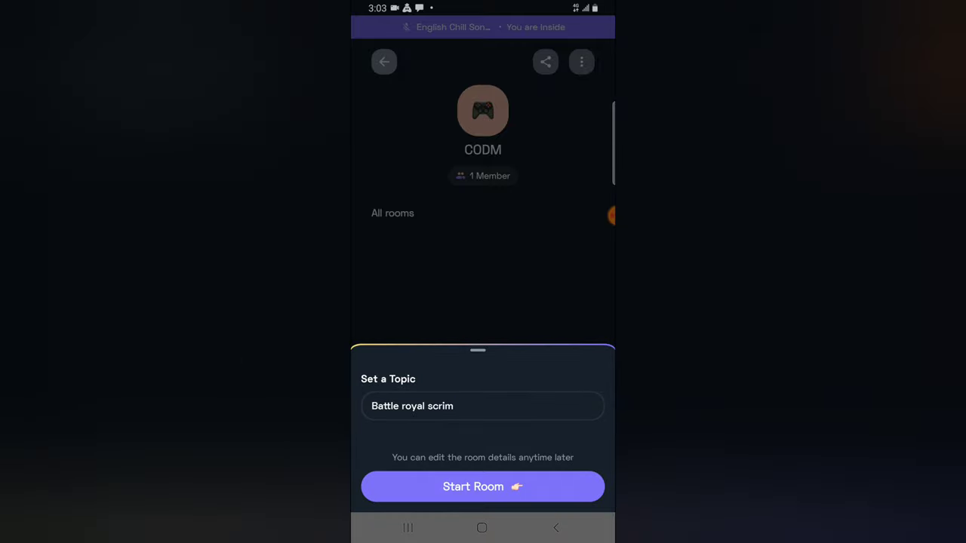
left_click(483, 487)
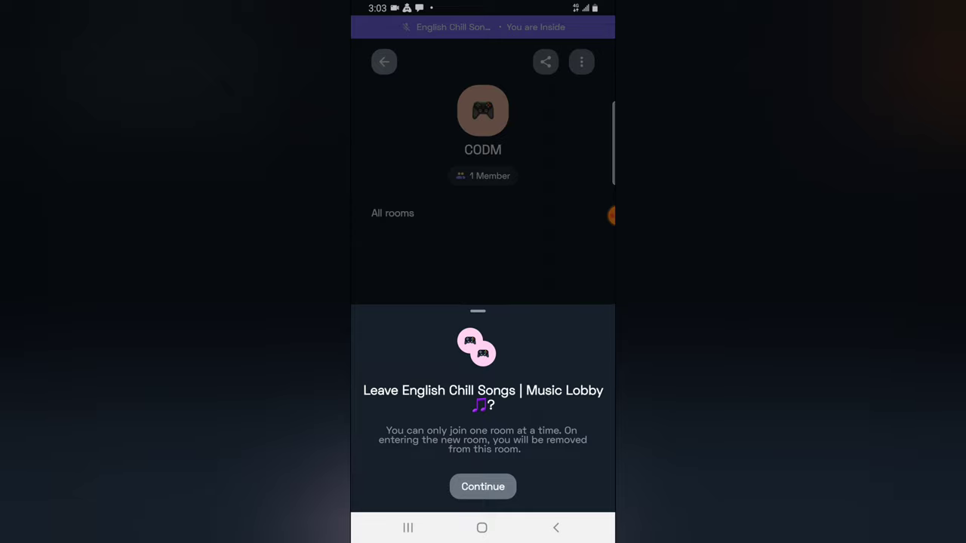
Leave the music lobby and describe the event as 'No teaming up in lobby' and 'no Chopper'.
left_click(483, 487)
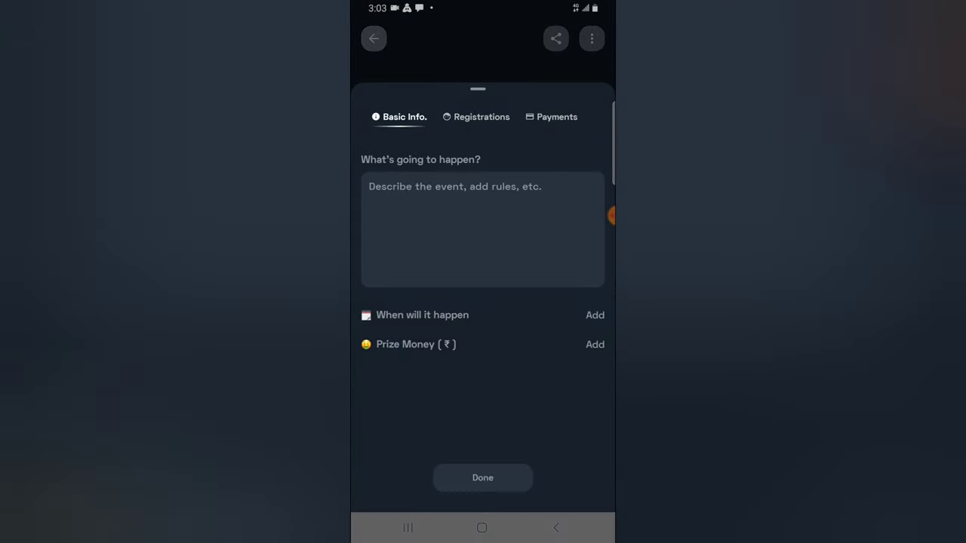
left_click(370, 187)
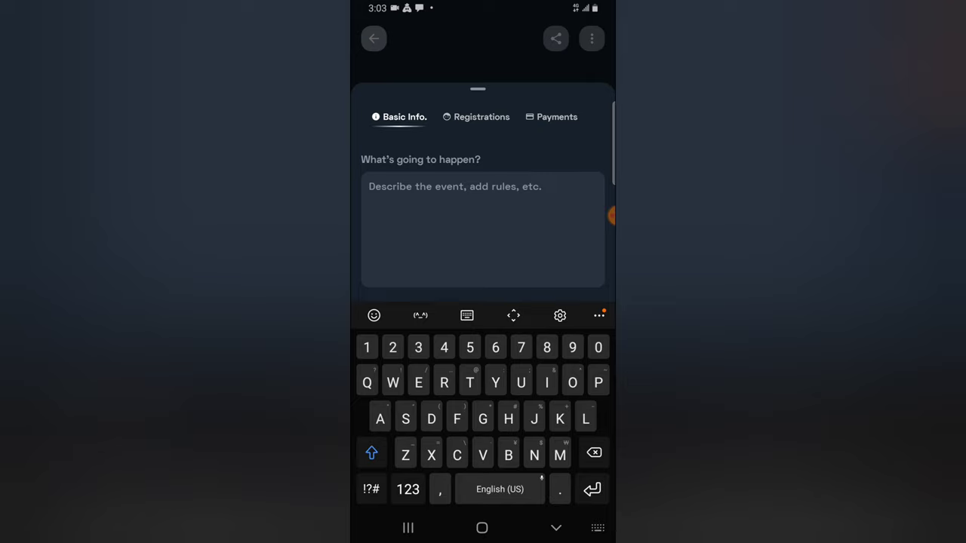
type("No ")
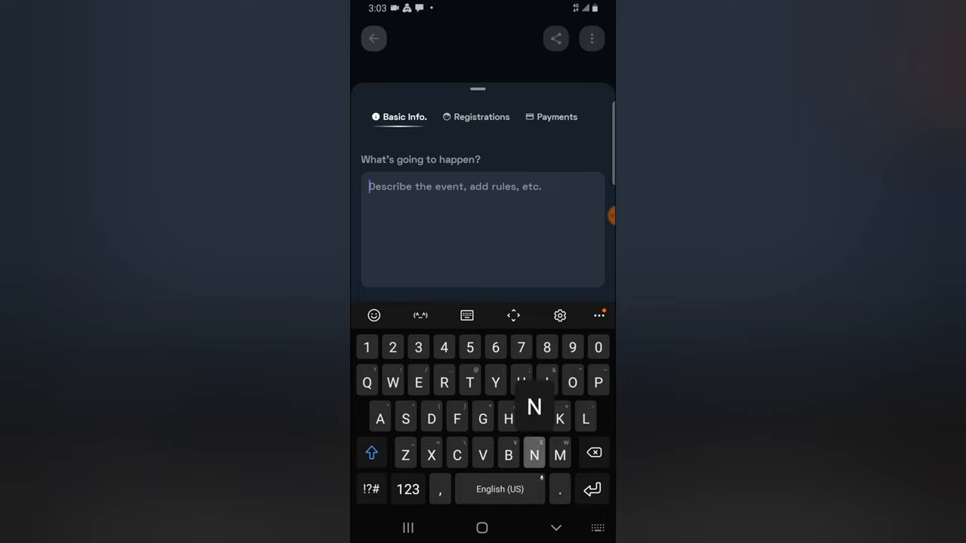
type("team")
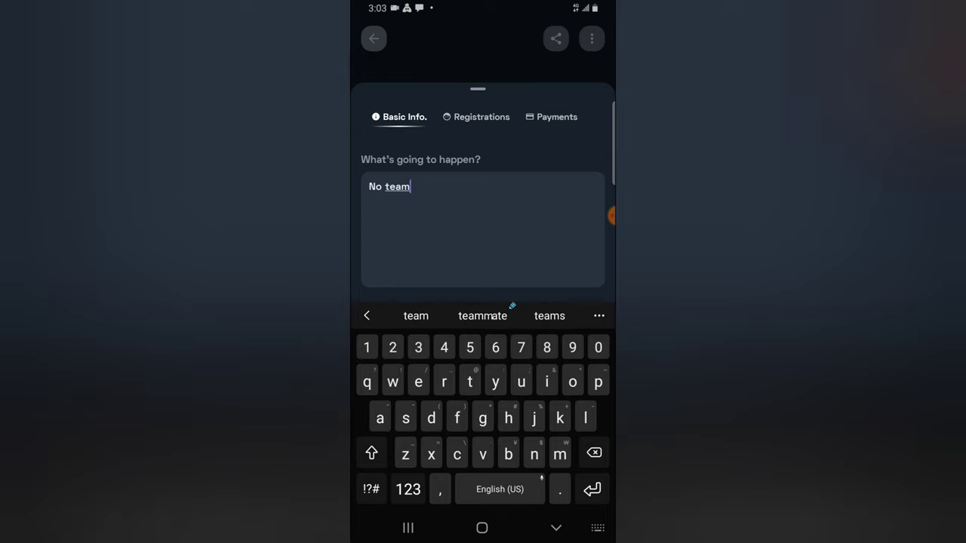
type("ing u")
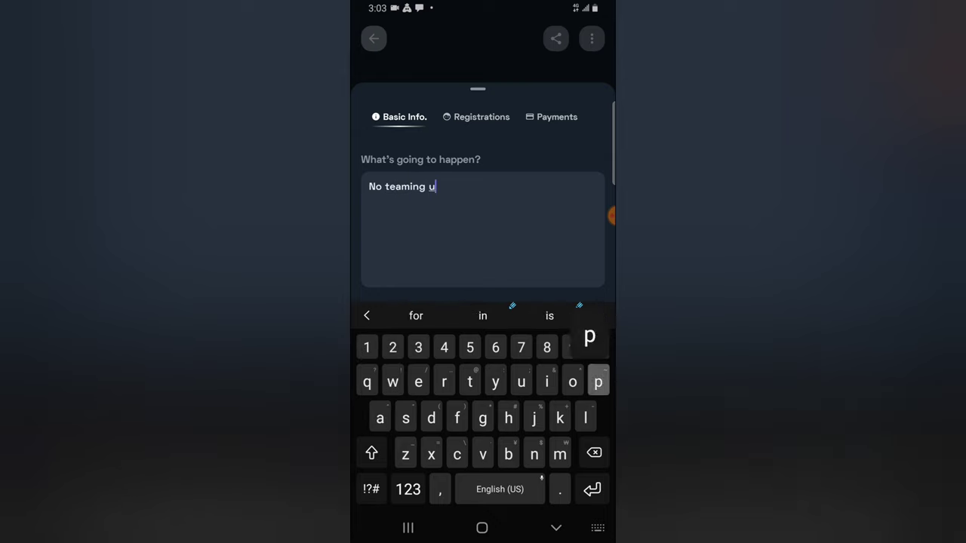
type("p in ")
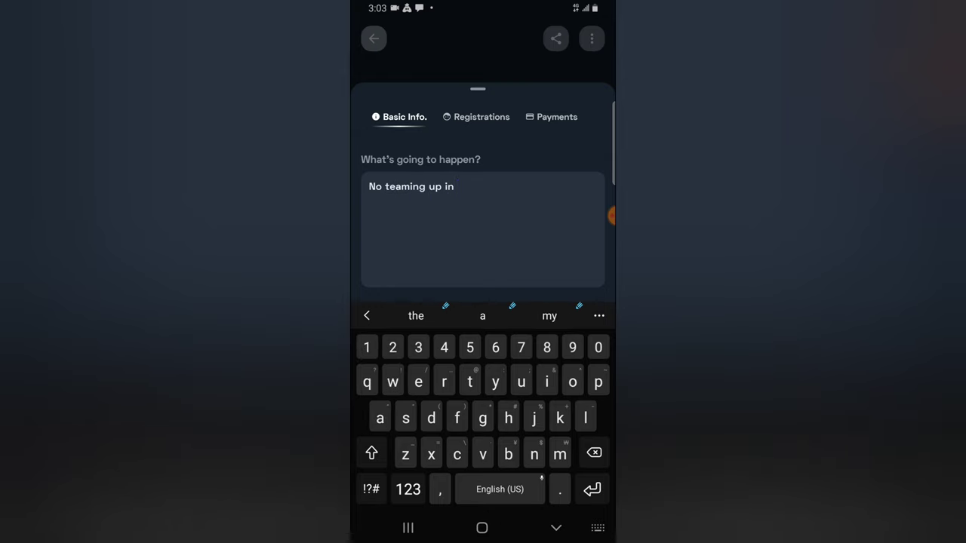
type("loo")
key("BackSpace")
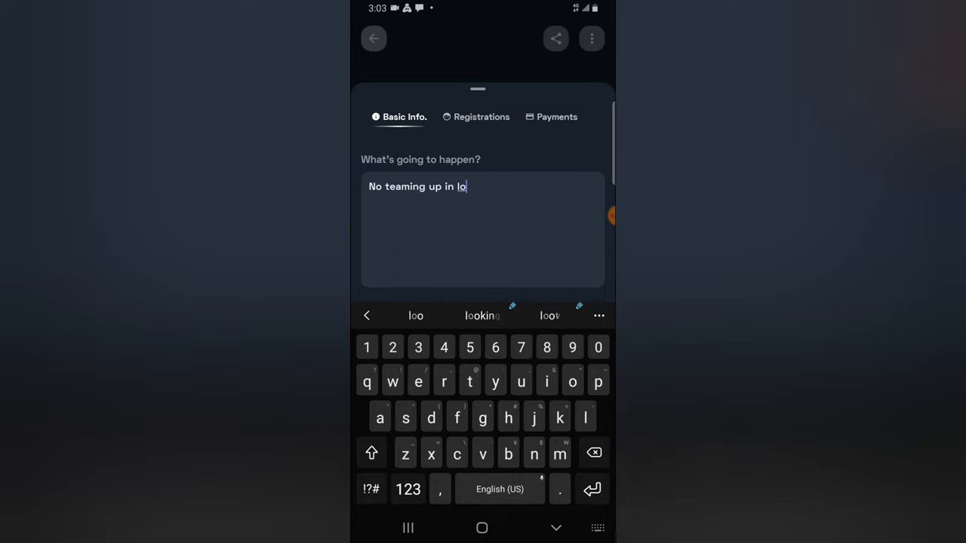
type("bby")
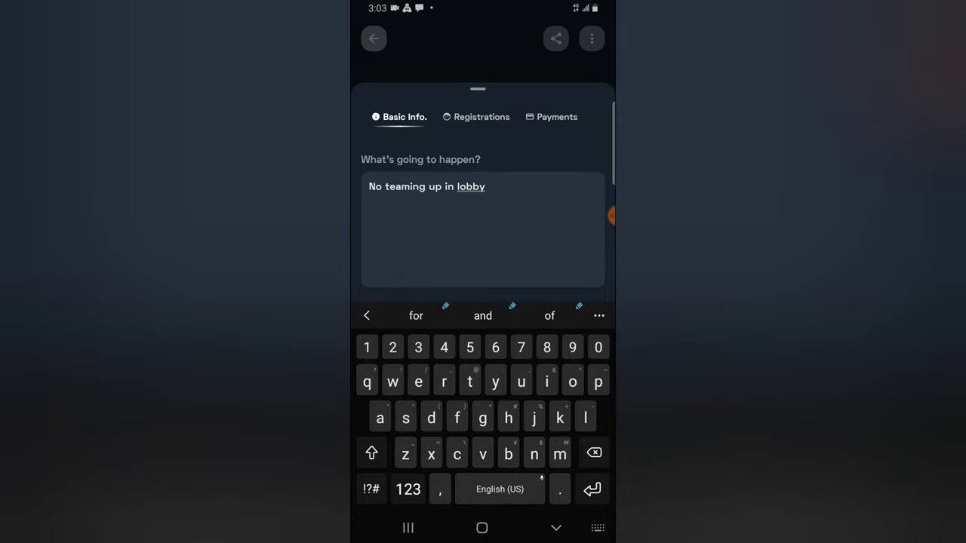
key("Return")
type("no C")
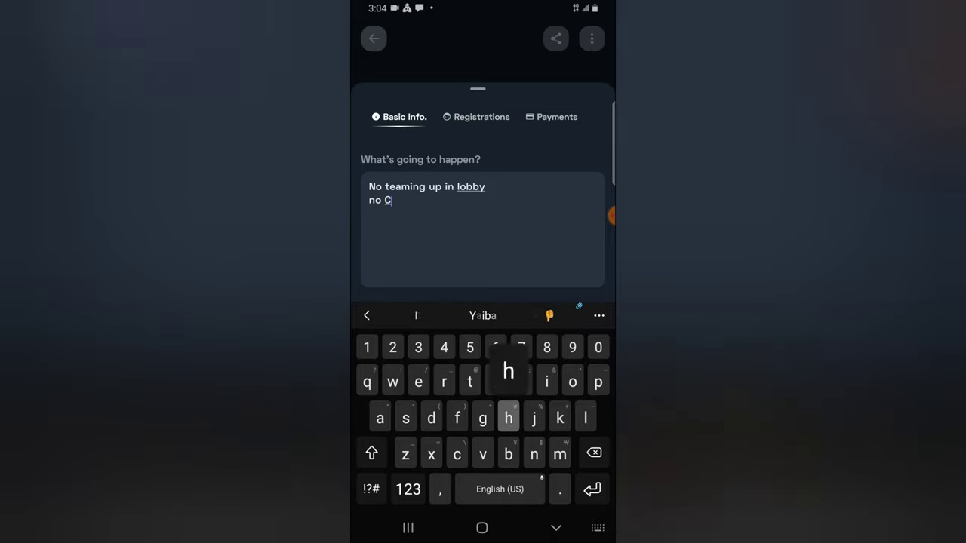
type("hoppe")
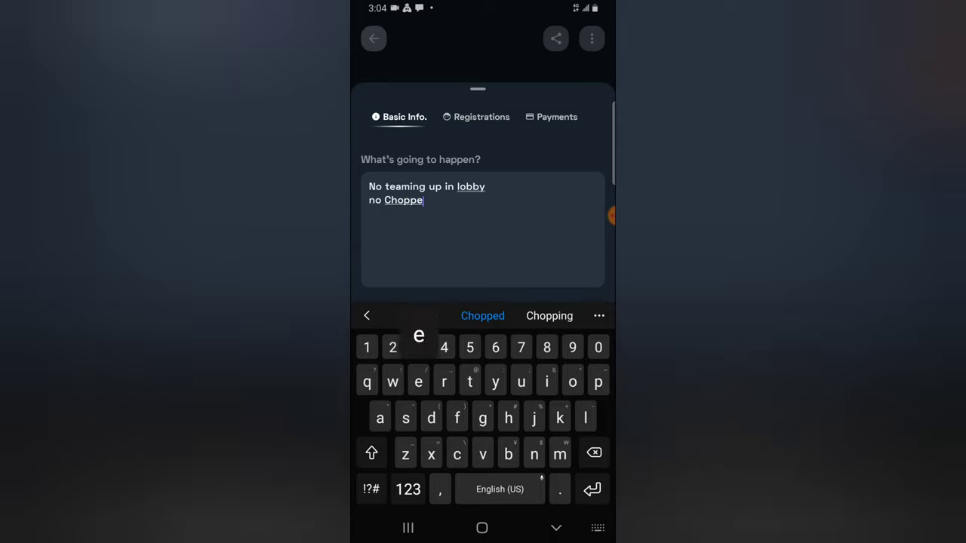
type("r")
key("Return")
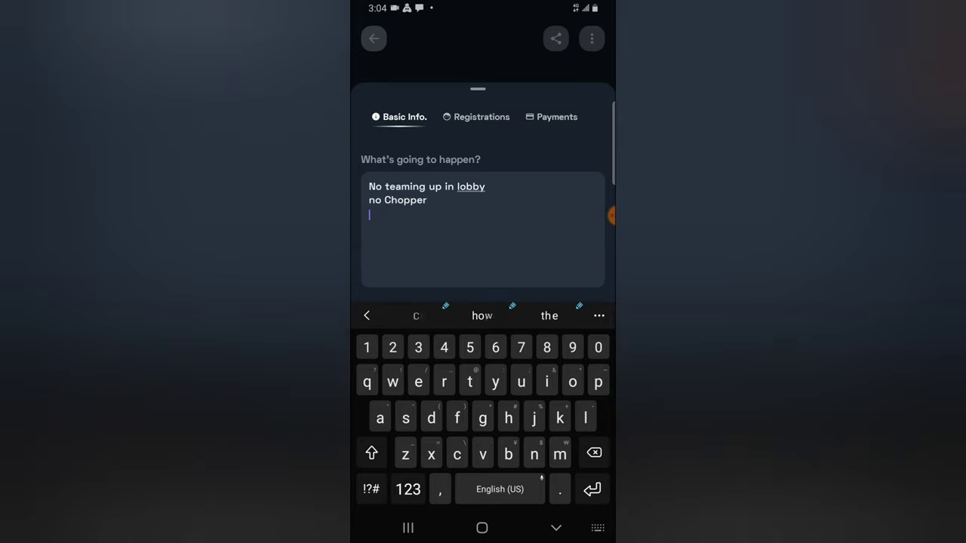
left_click(556, 528)
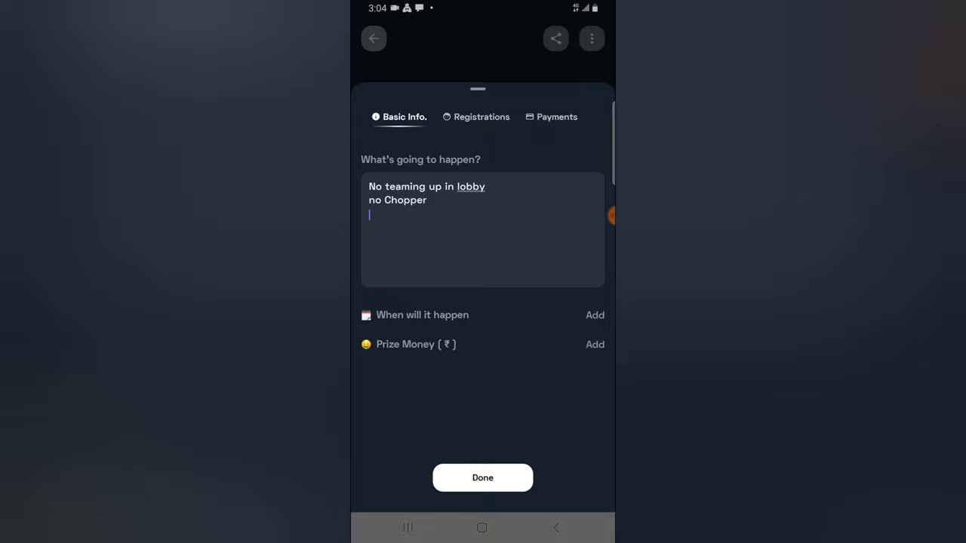
Schedule the scrim for 18 February at 6:04 PM.
left_click(595, 315)
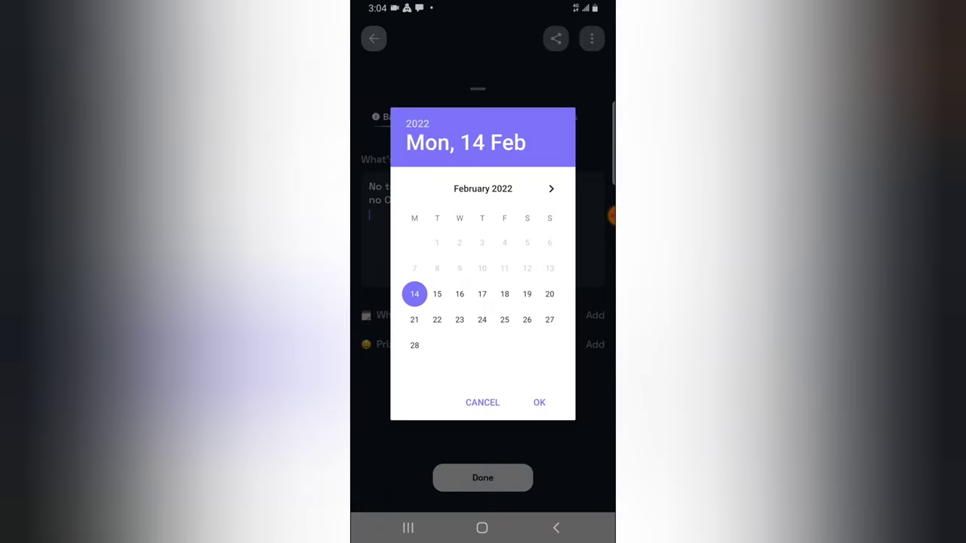
left_click(504, 293)
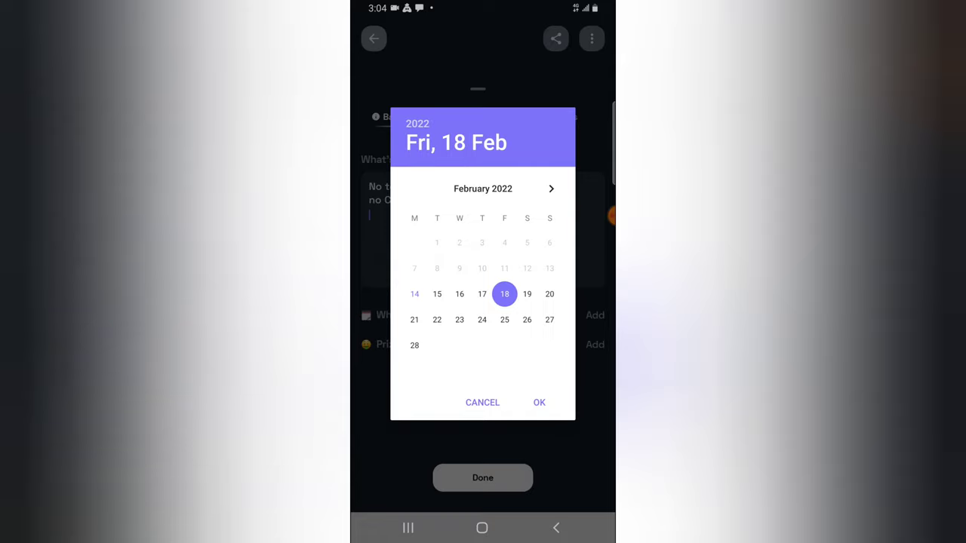
left_click(538, 402)
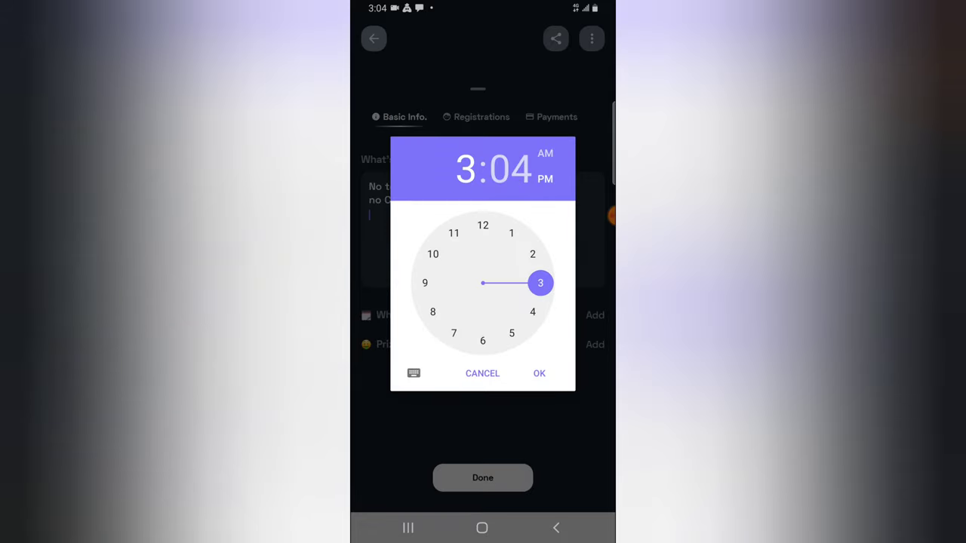
left_click(483, 340)
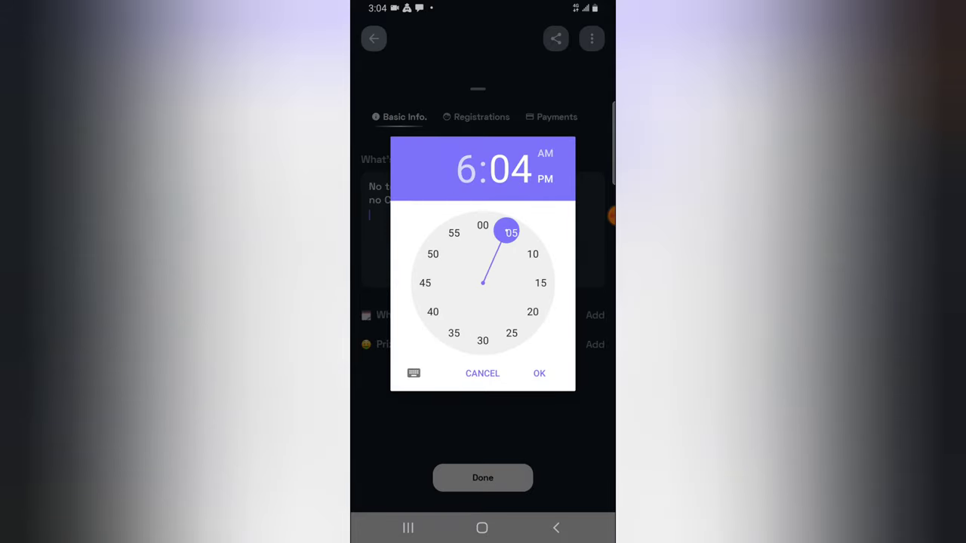
left_click(538, 372)
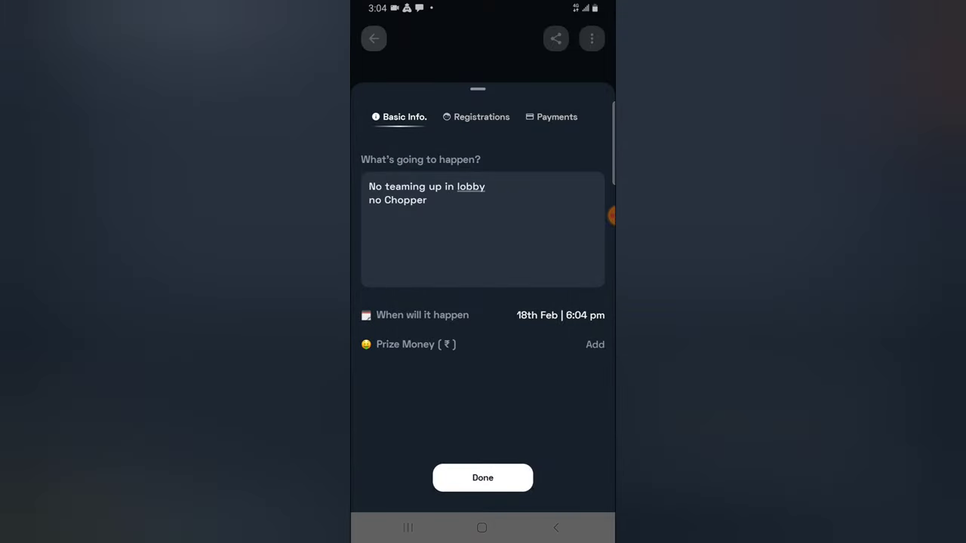
Set the prize money to ₹50 and save it.
left_click(595, 344)
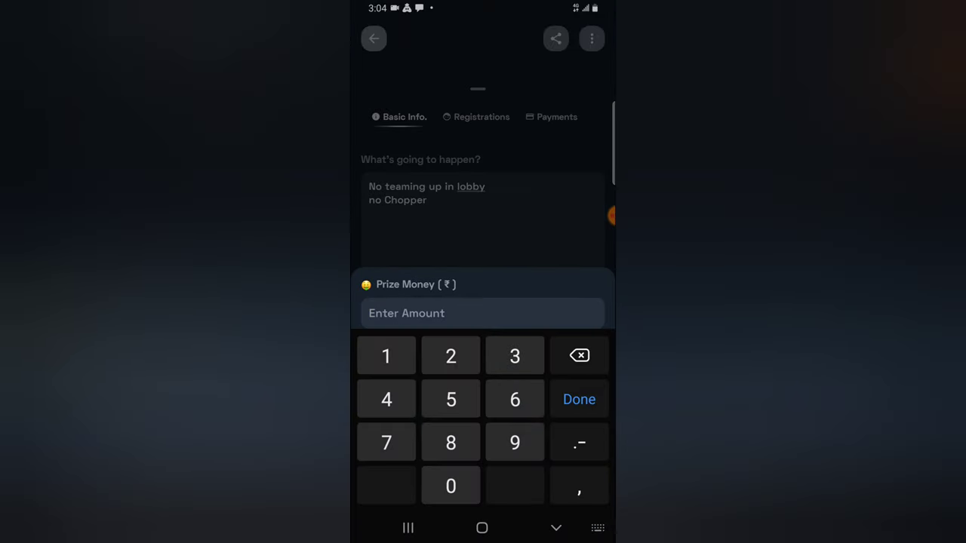
type("50")
left_click(579, 399)
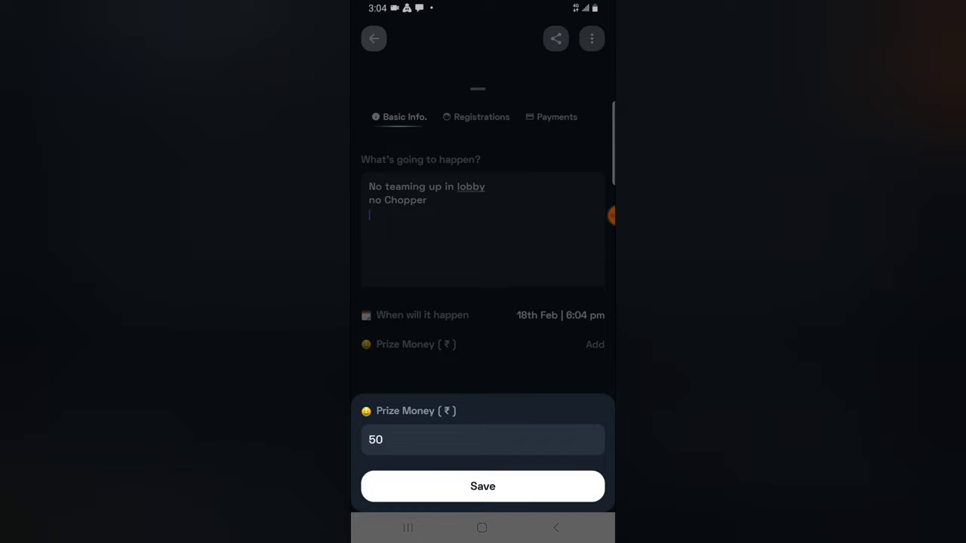
left_click(483, 486)
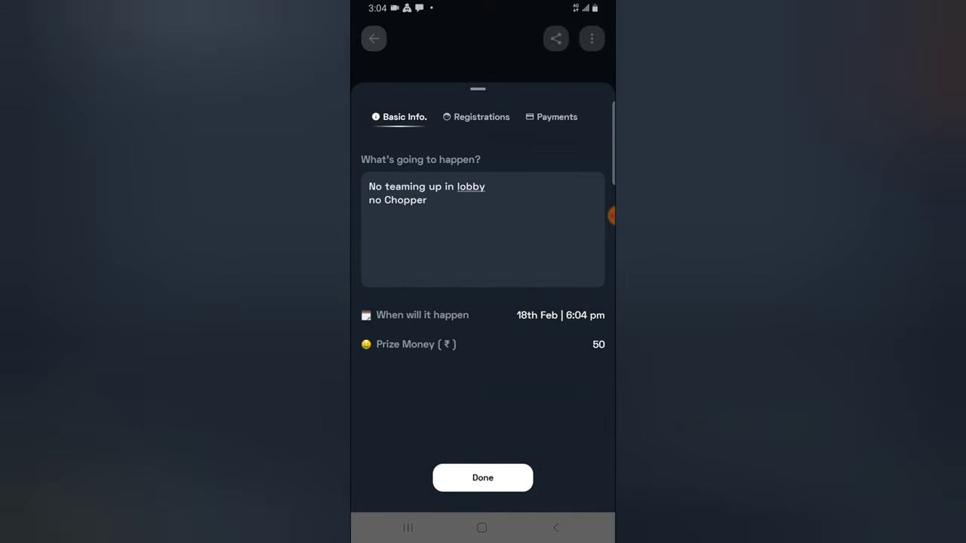
Switch on Requires Registration in the room's Registrations settings.
left_click(475, 117)
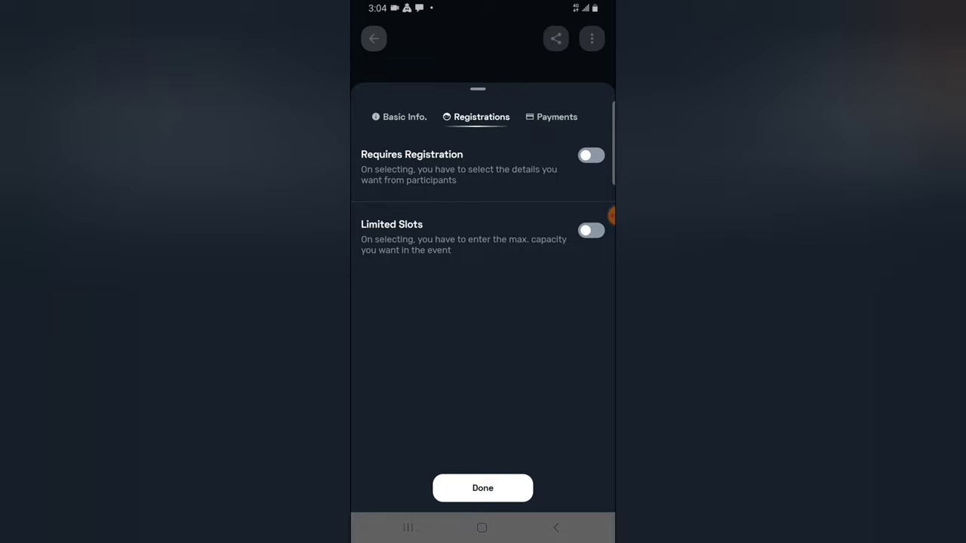
left_click(591, 155)
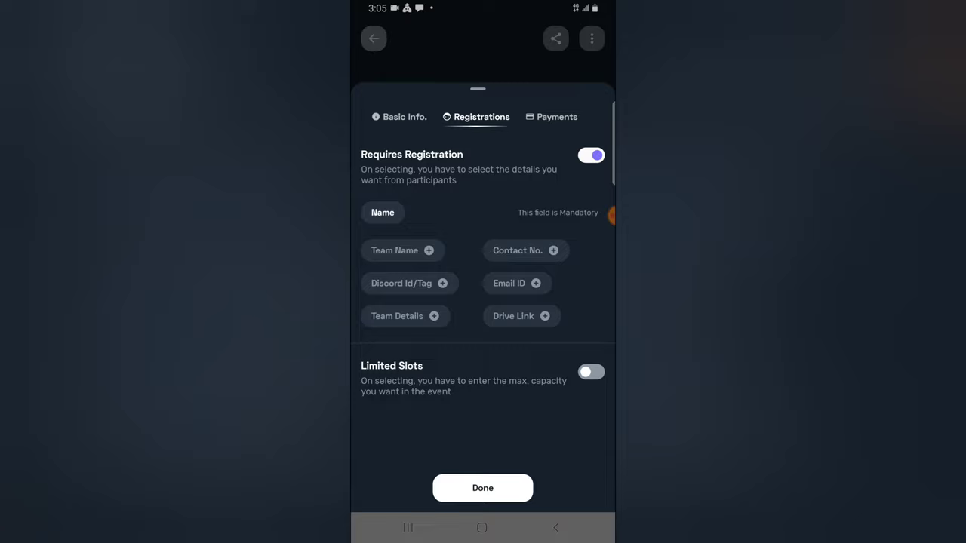
Add an optional Team Name field and limit the scrim to 40 total slots.
left_click(429, 249)
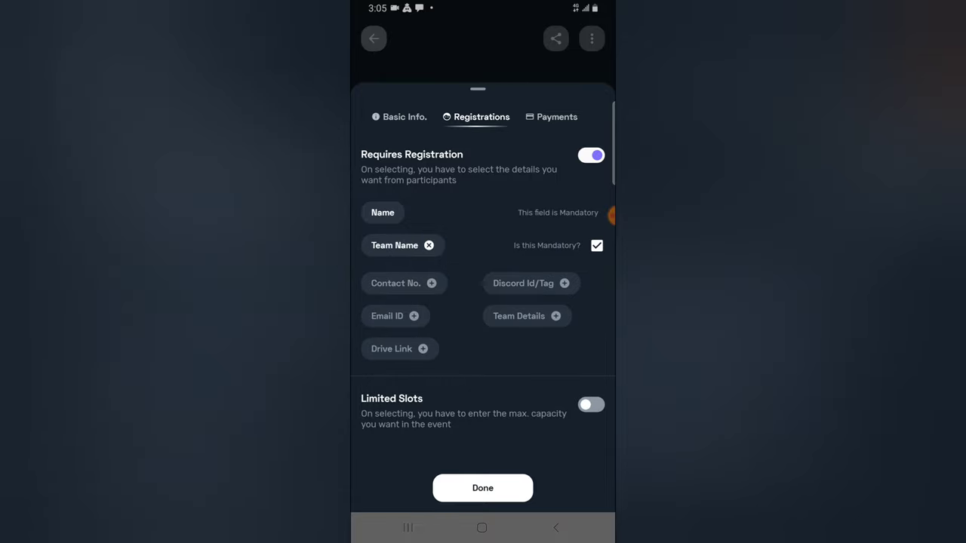
left_click(596, 245)
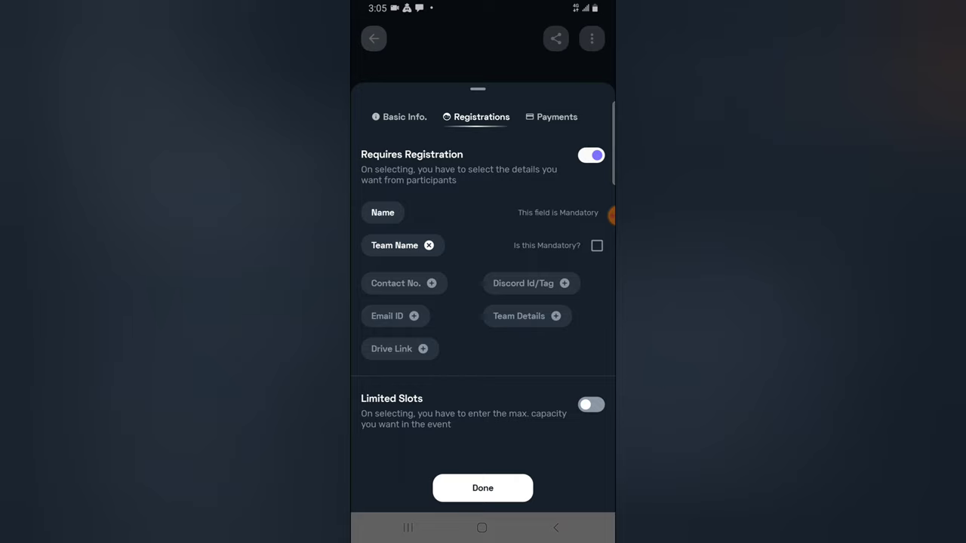
left_click(591, 405)
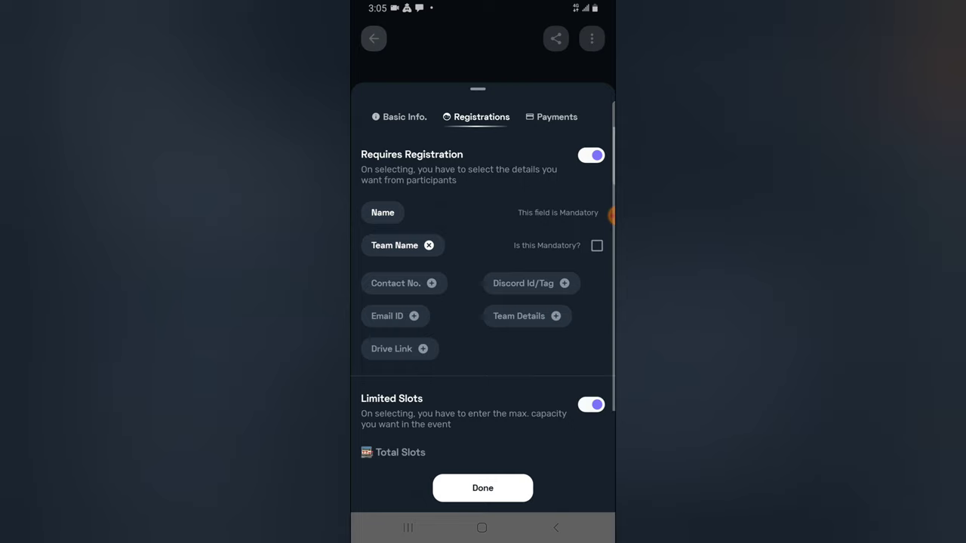
scroll(612, 215, "down", 2)
left_click(483, 418)
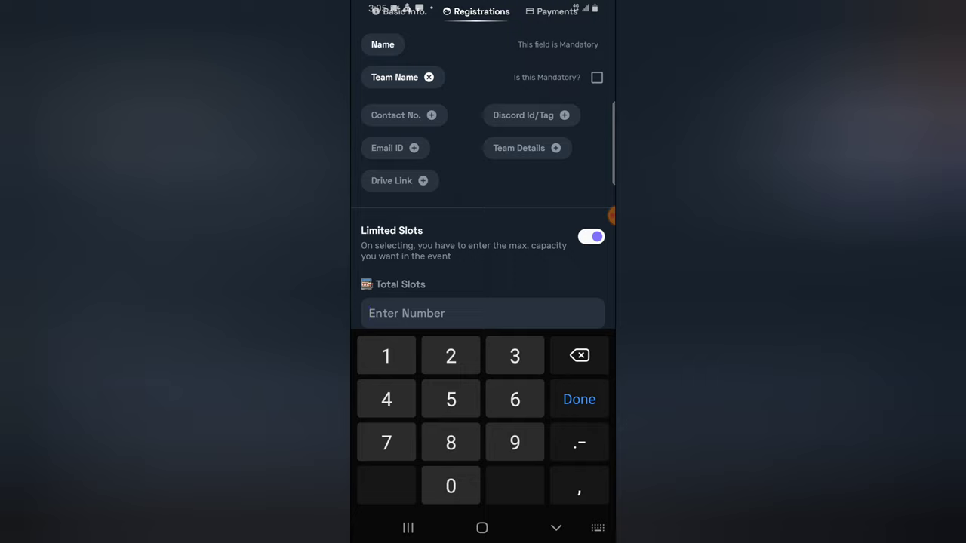
type("40")
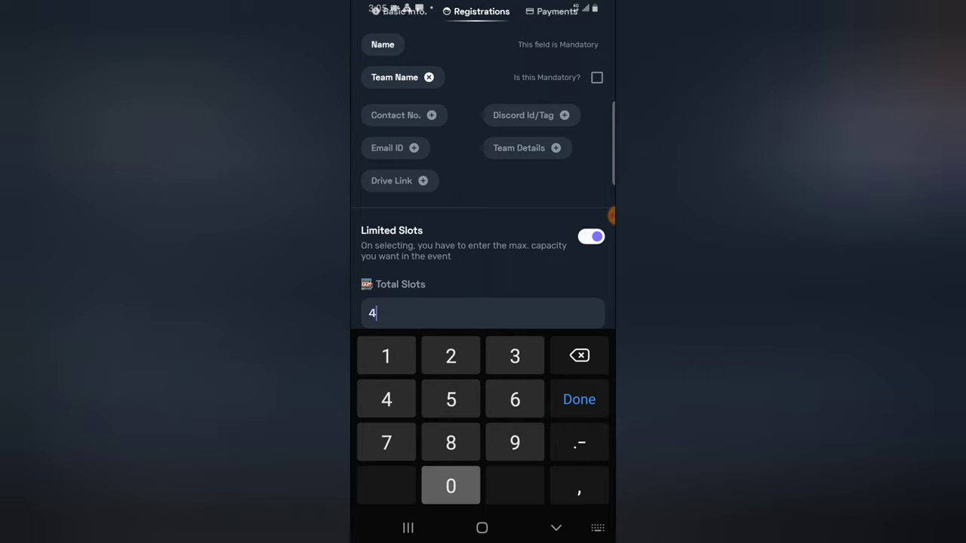
key("Return")
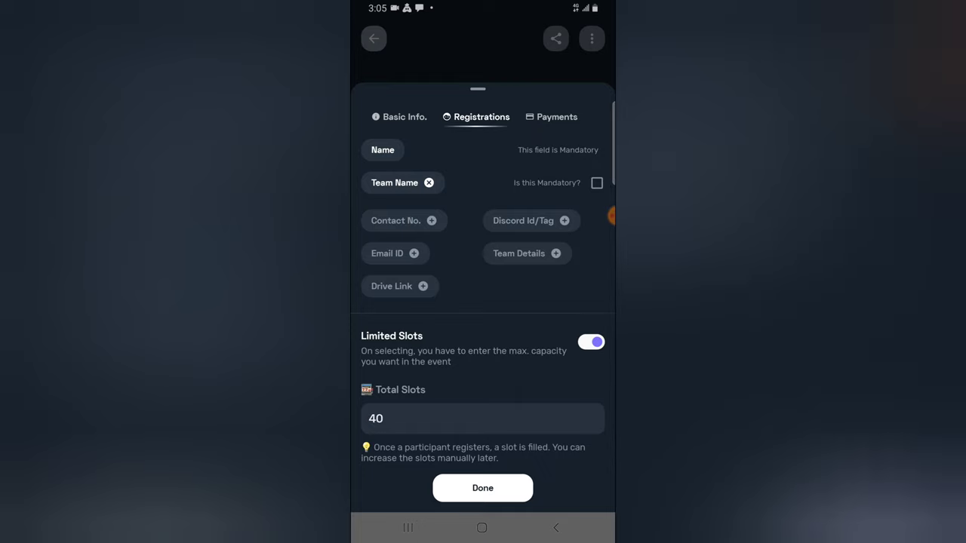
left_click(551, 117)
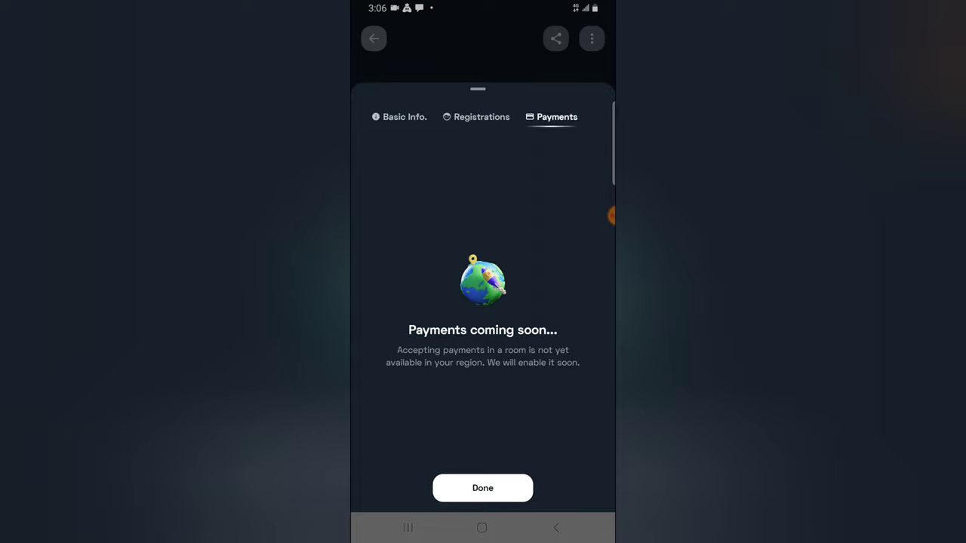
Return to Registrations and save the Battle royal scrim room settings.
left_click(477, 117)
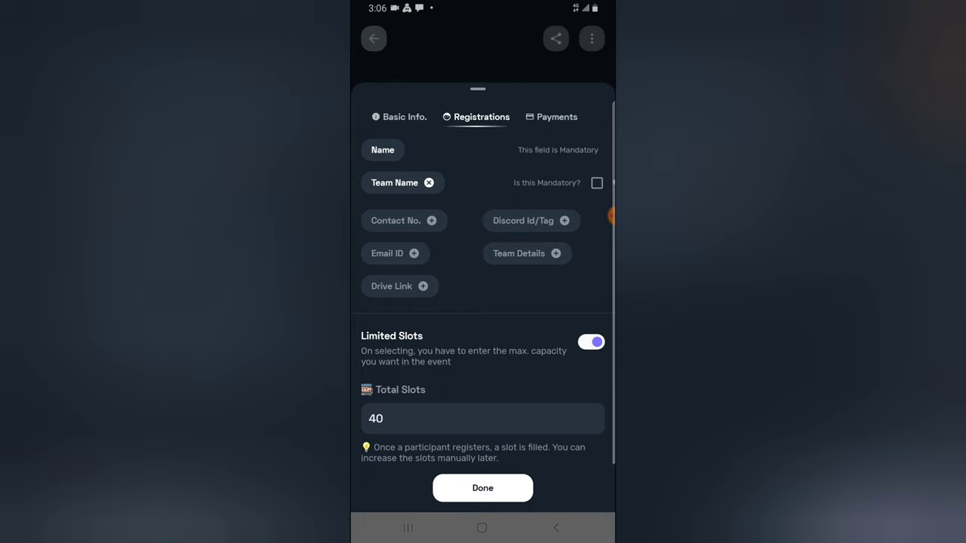
left_click(482, 488)
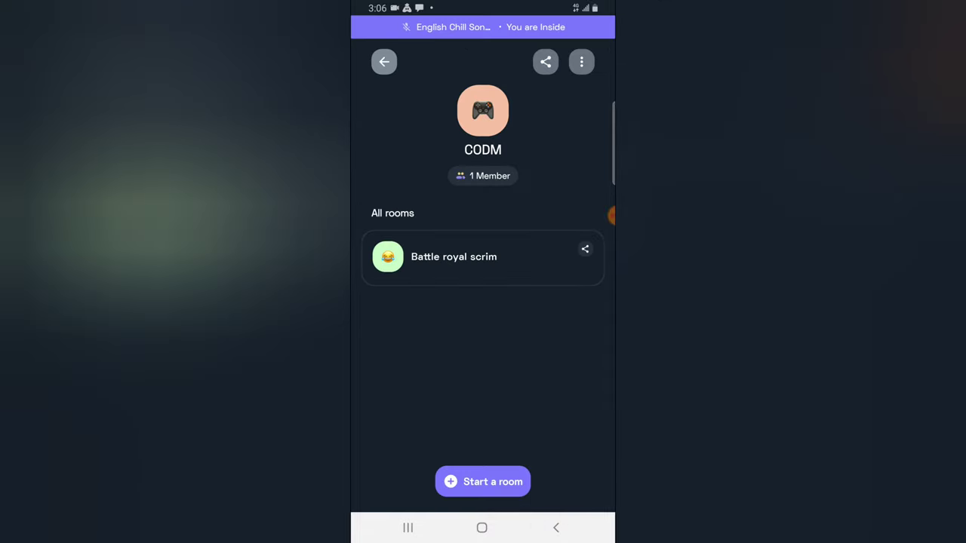
Open the Battle royal scrim room and view its Room Details showing 40 / 40 slots.
left_click(454, 256)
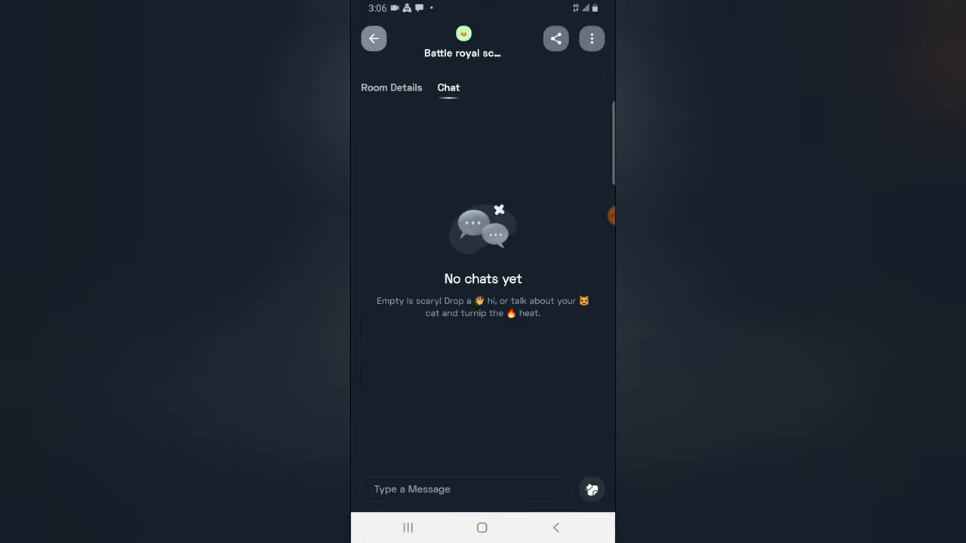
left_click(391, 88)
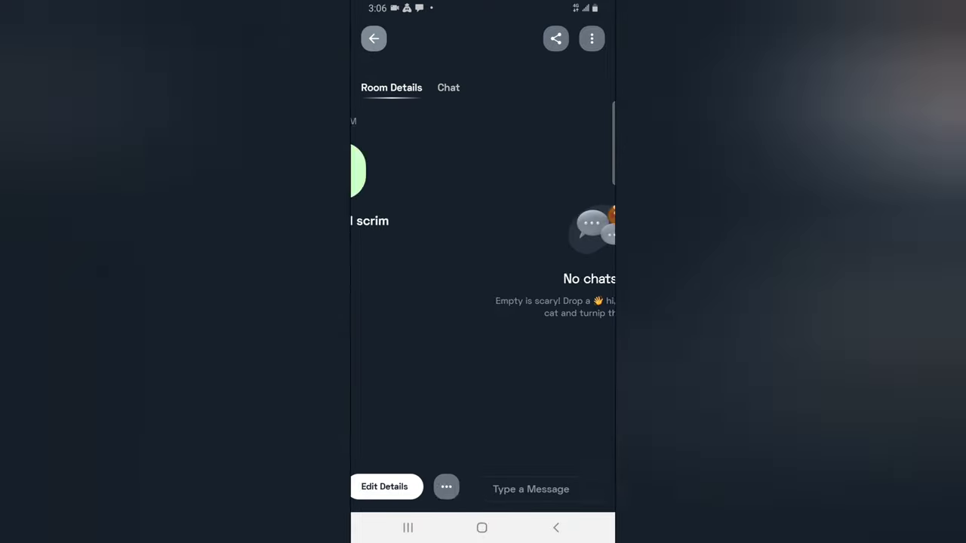